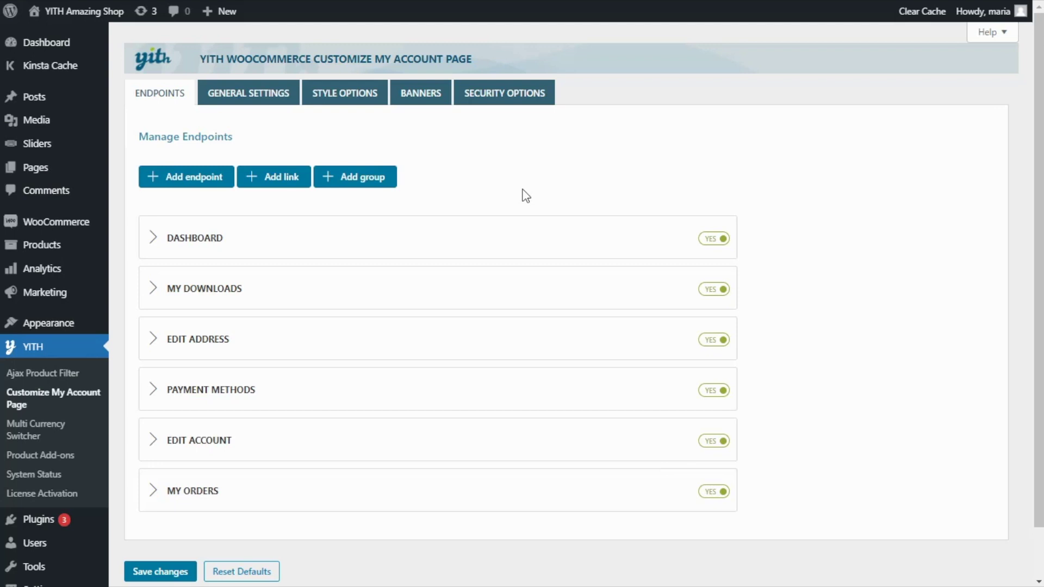
scroll(63, 294, down, 1)
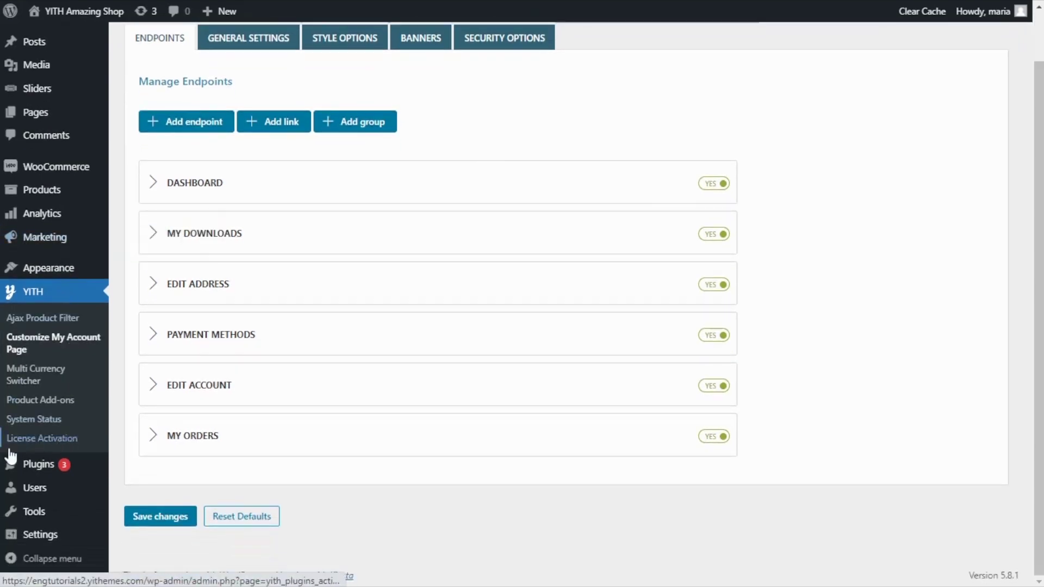
mouse_move(93, 464)
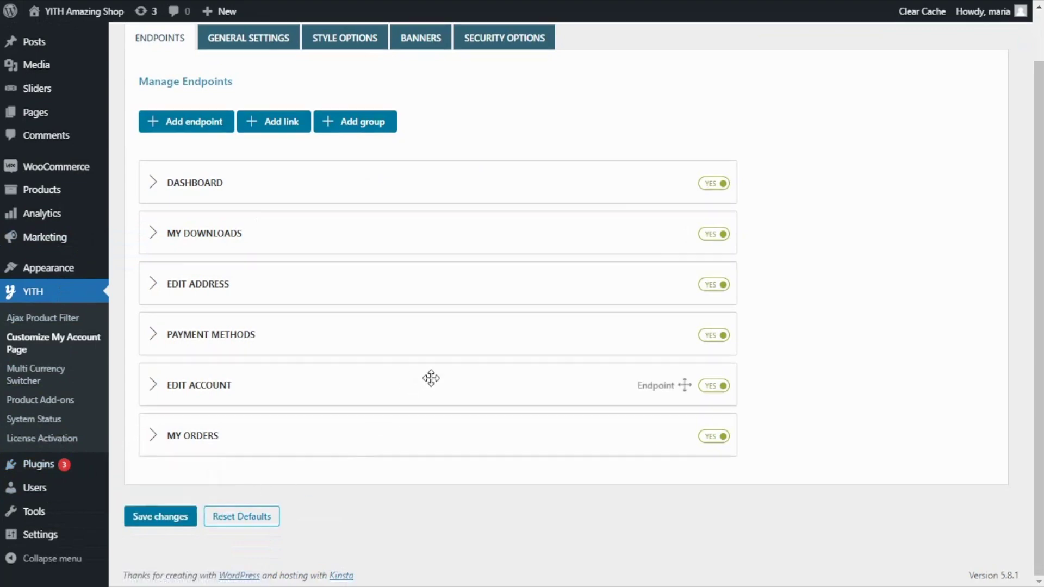
scroll(483, 373, up, 1)
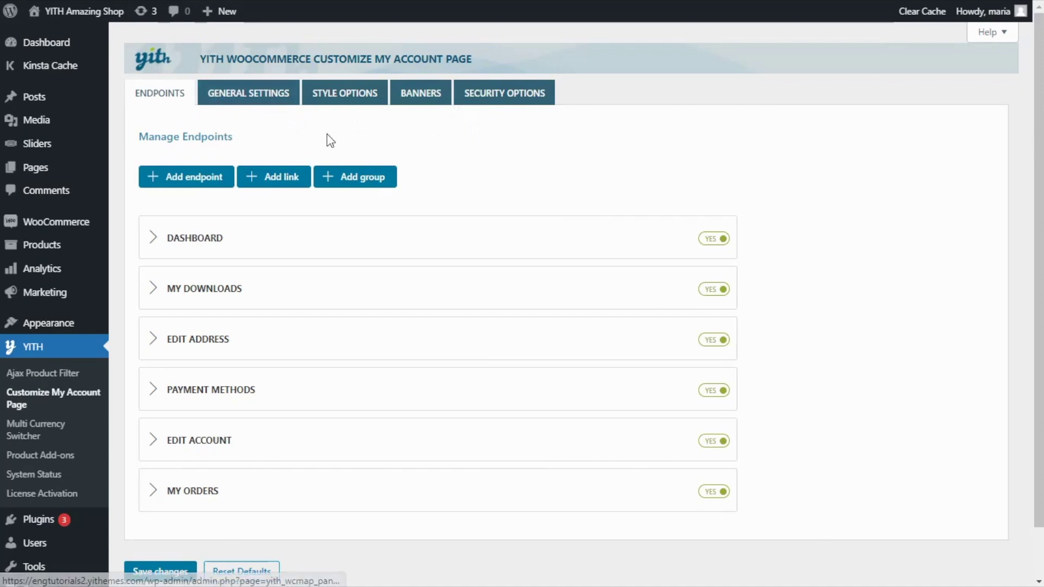
scroll(496, 179, down, 1)
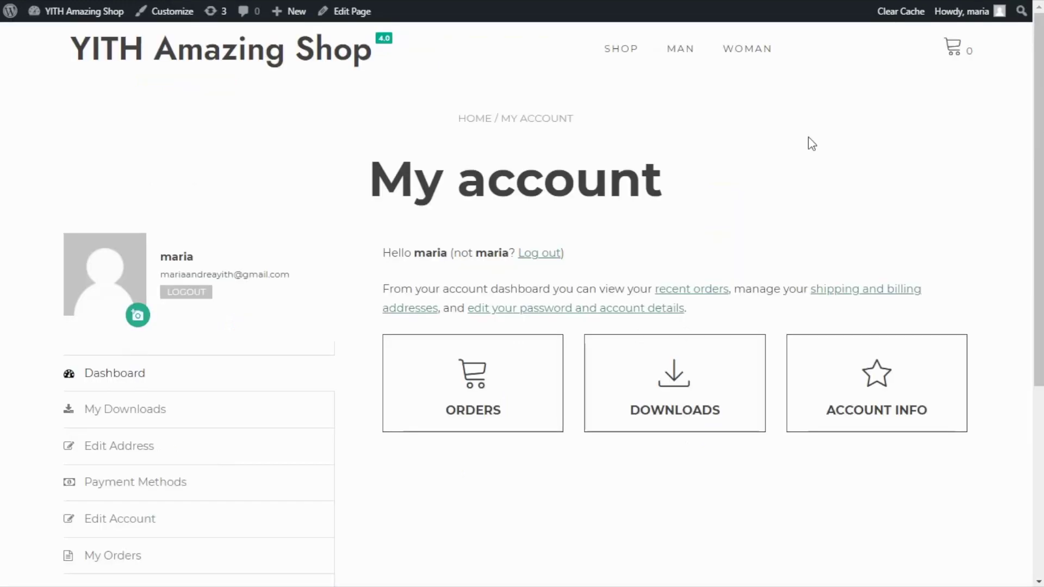
scroll(811, 144, down, 2)
scroll(811, 144, down, 2)
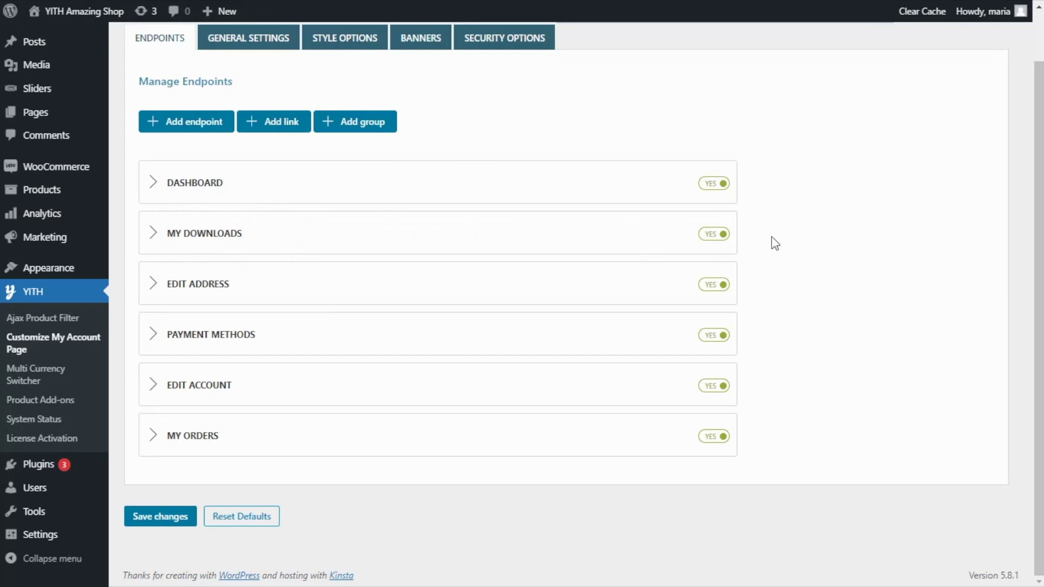
Step: Switch the My Downloads endpoint toggle to NO and save the endpoint settings
click(716, 235)
click(146, 517)
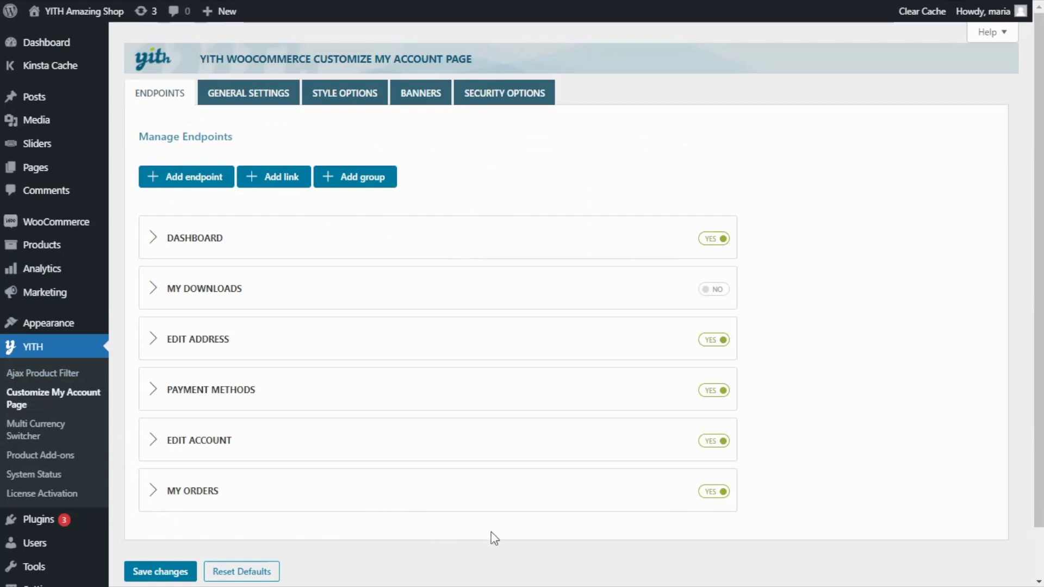
Step: Drag My Orders under Dashboard, then drag Edit Account under My Orders
drag(501, 490, 469, 262)
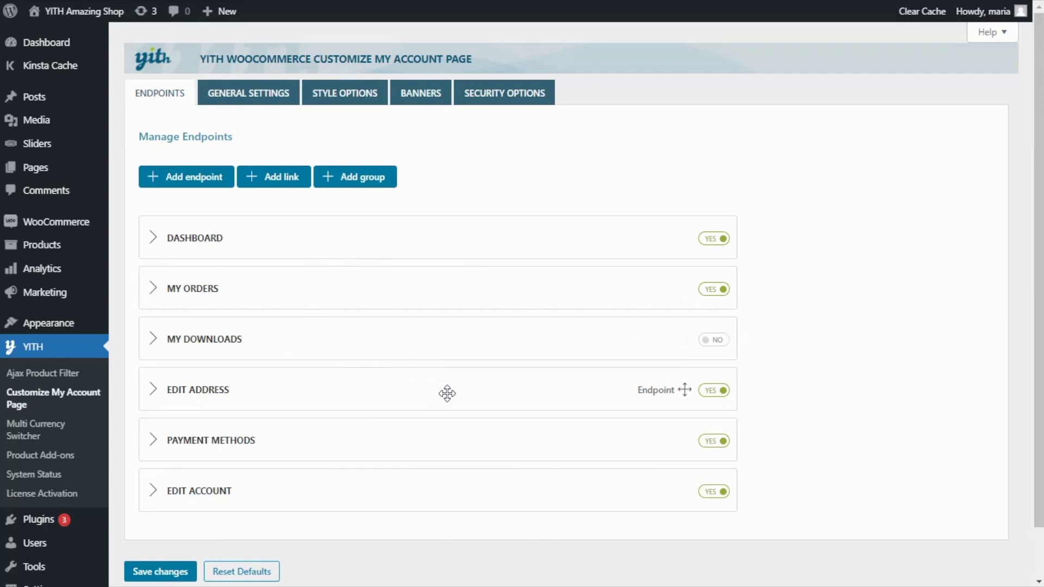
drag(402, 491, 365, 324)
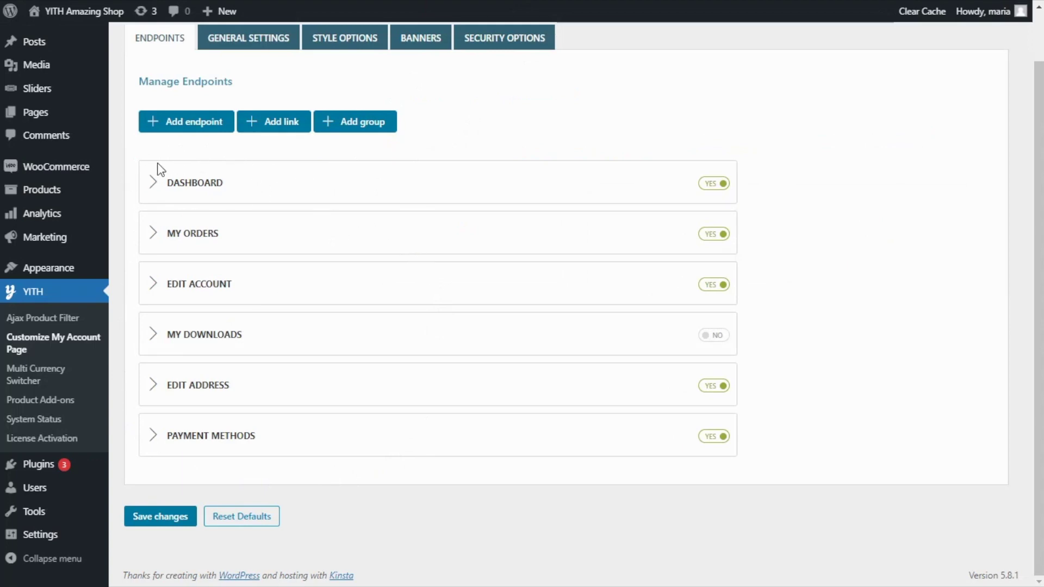
Step: Expand the Dashboard endpoint's options and scroll down to its empty Content editor
click(152, 184)
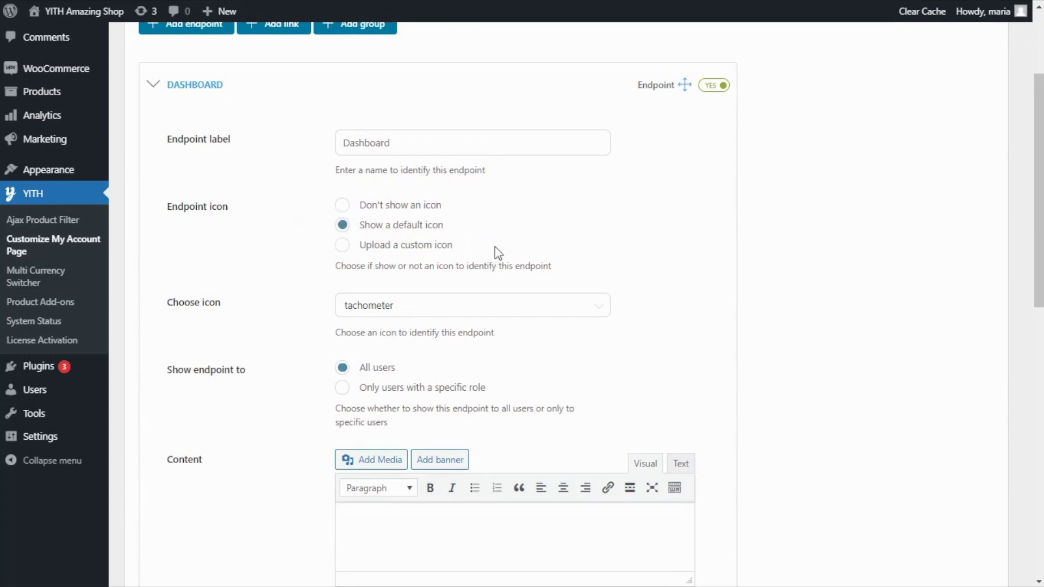
scroll(293, 359, down, 1)
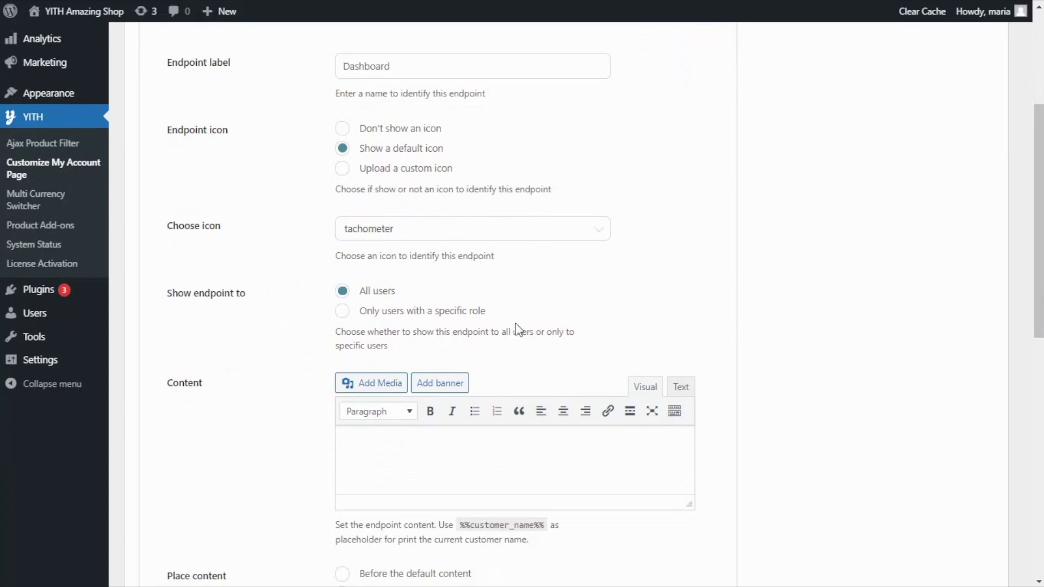
scroll(307, 290, down, 2)
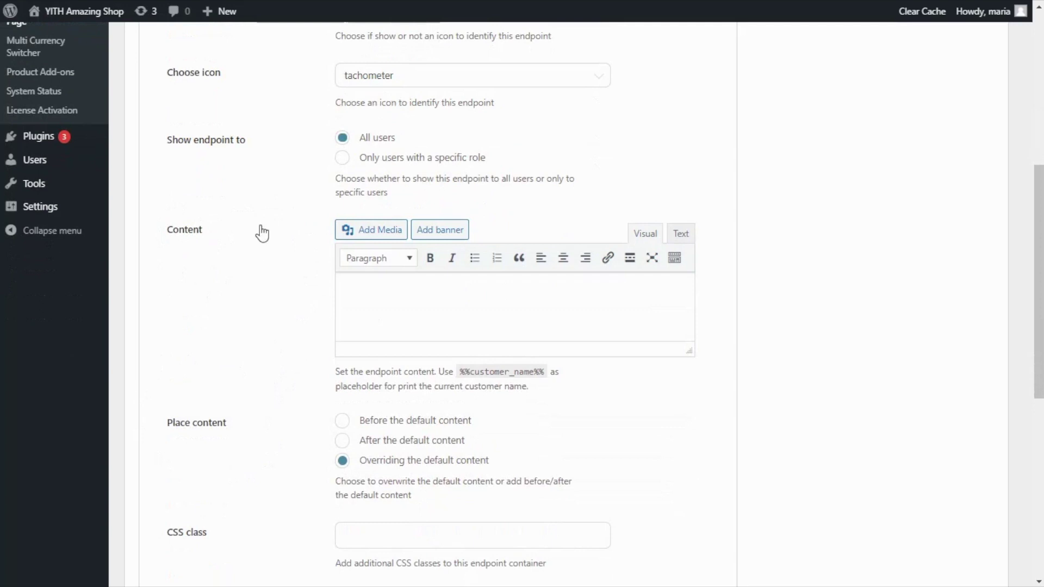
Step: Paste the welcome text with customer-name placeholder and last-orders and latest-offers links into Dashboard content
click(383, 309)
text(Hi, %%customer_name%%! Today is a great day to check your account page. You can check your last orders or check our latest offers?)
scroll(427, 314, up, 3)
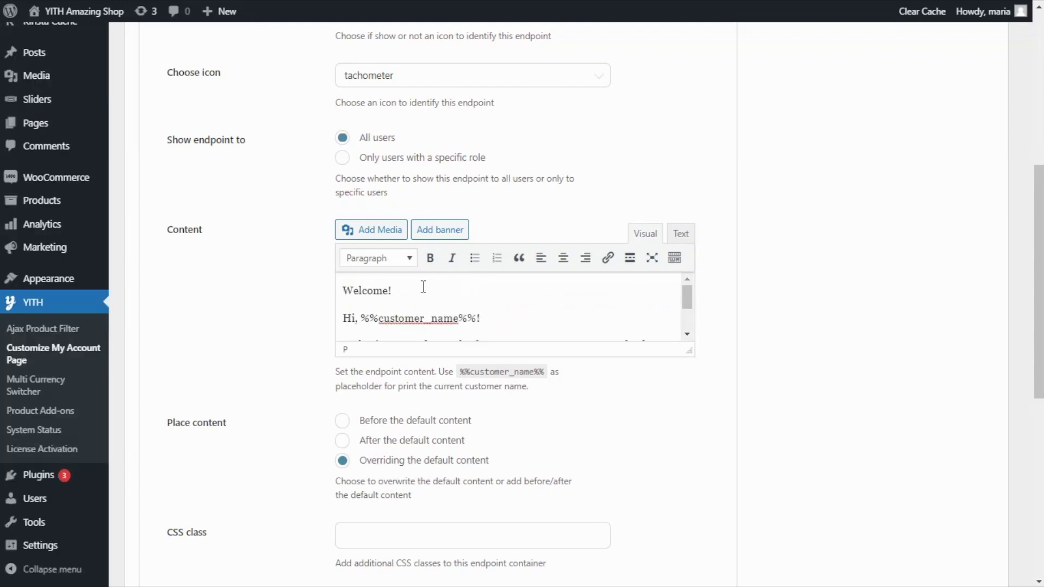
scroll(525, 298, down, 3)
click(553, 304)
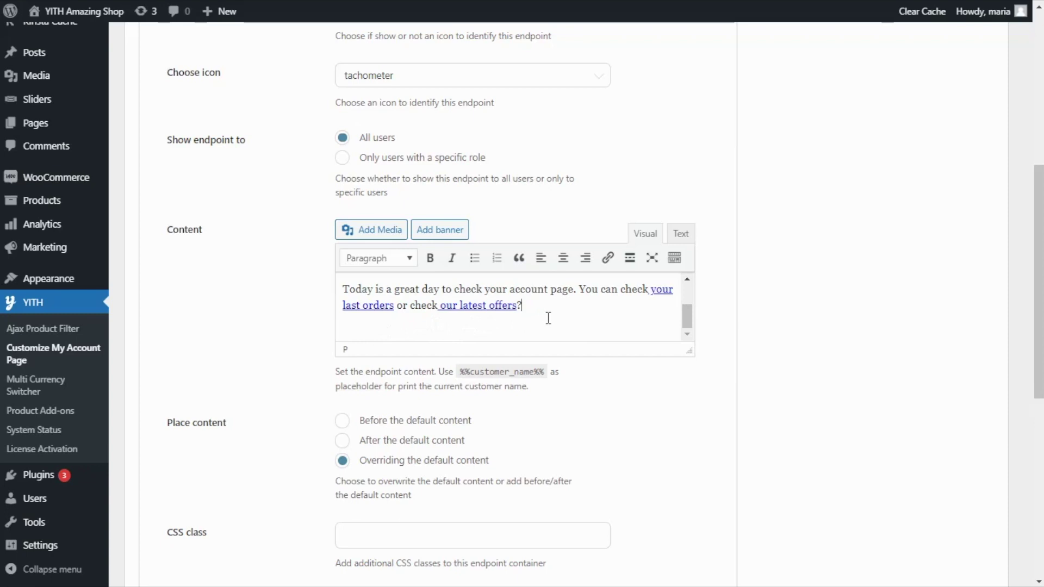
scroll(535, 299, up, 2)
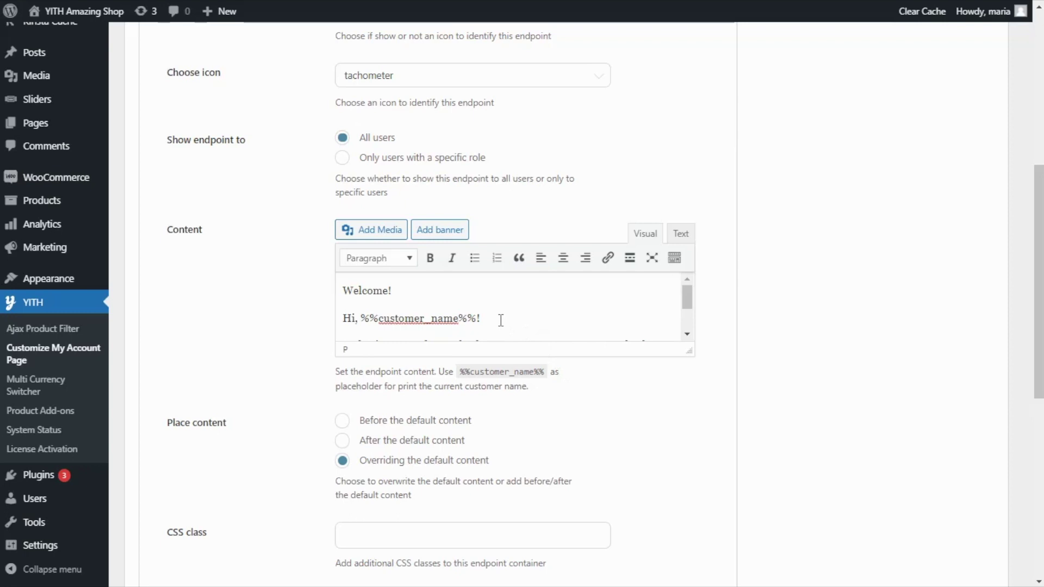
scroll(511, 318, down, 2)
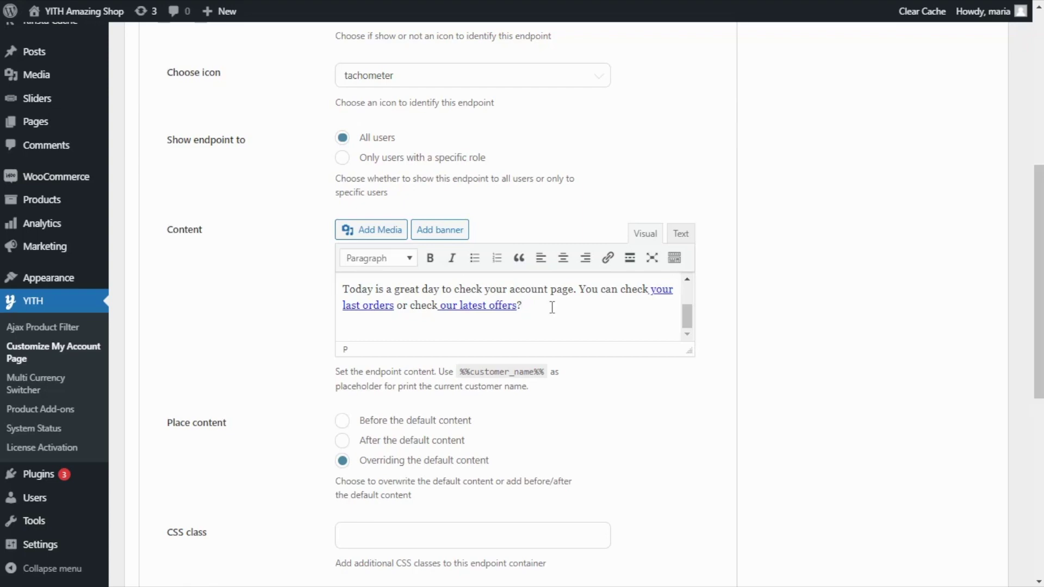
scroll(539, 375, down, 4)
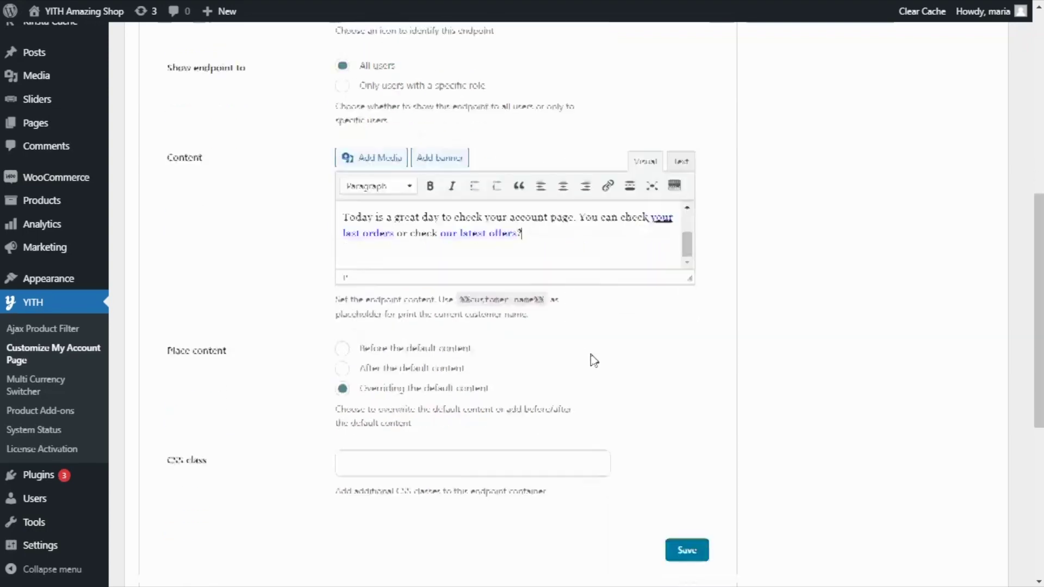
Step: Save the Dashboard endpoint and confirm the 'your last orders' link opens My Orders
click(687, 391)
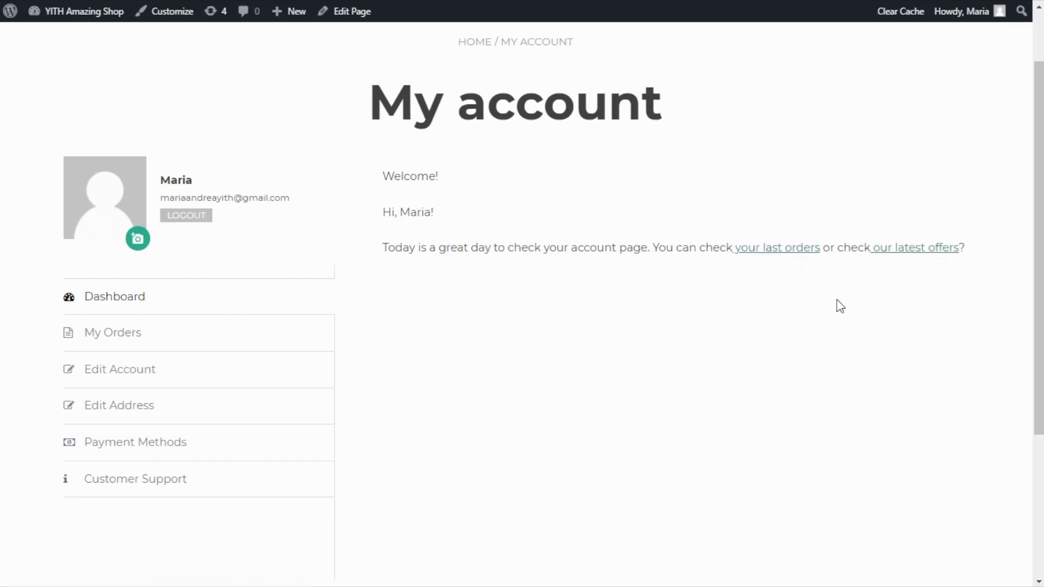
click(778, 249)
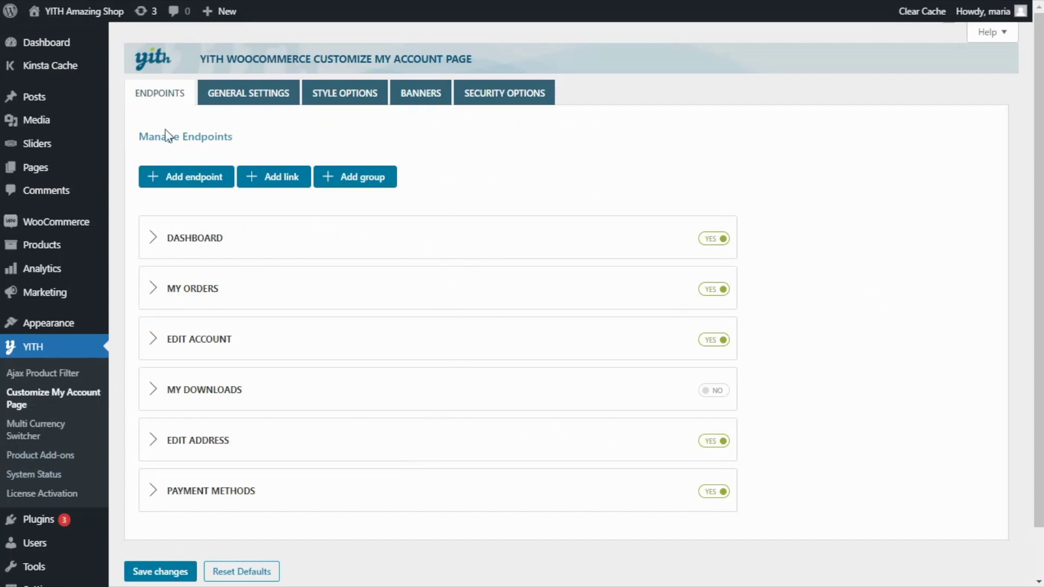
Step: Add a new endpoint named Customer Support with the slug Customer Support
click(192, 185)
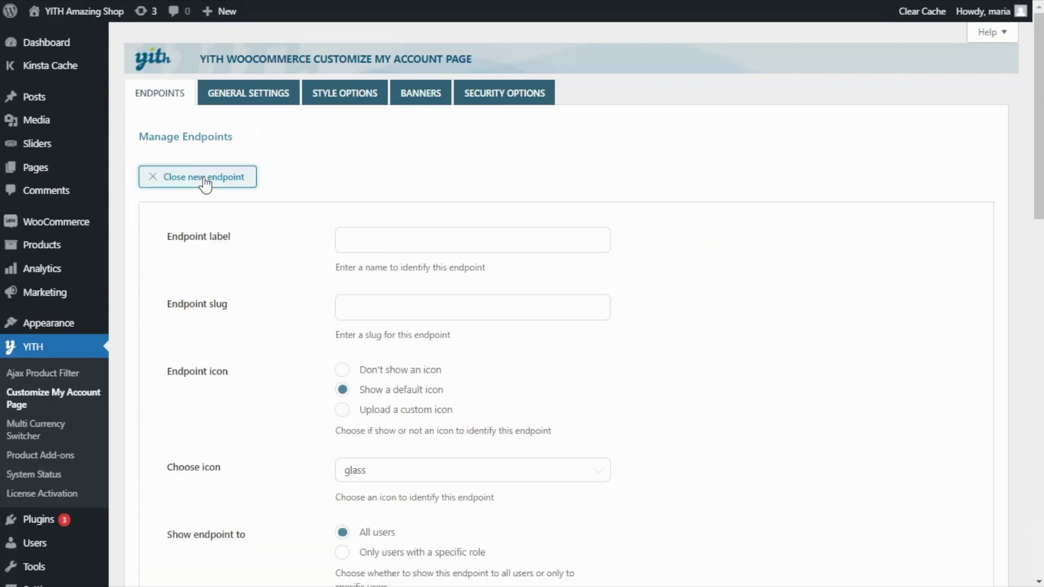
scroll(275, 221, down, 1)
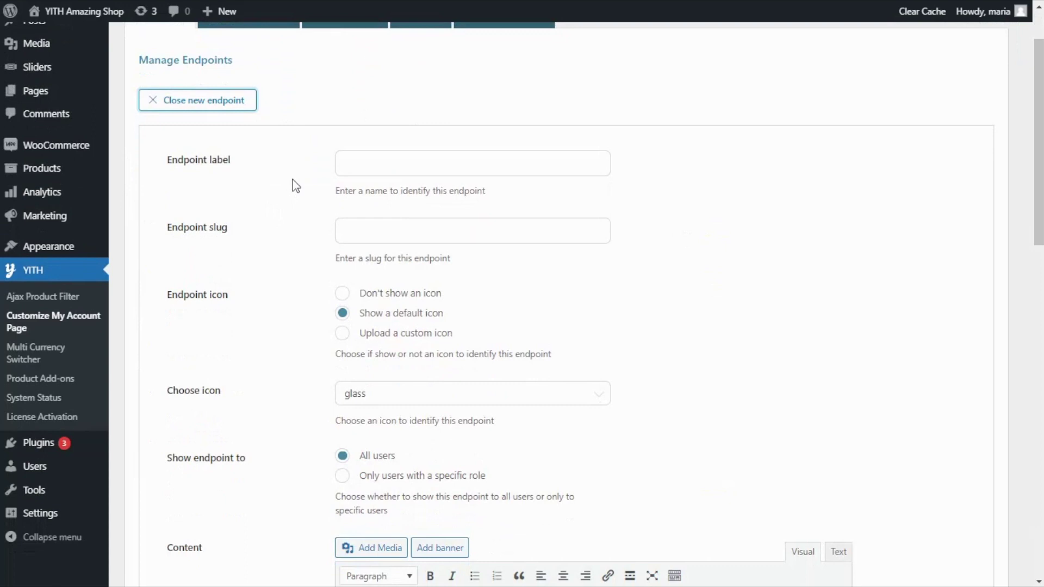
click(353, 170)
text(Customer Support)
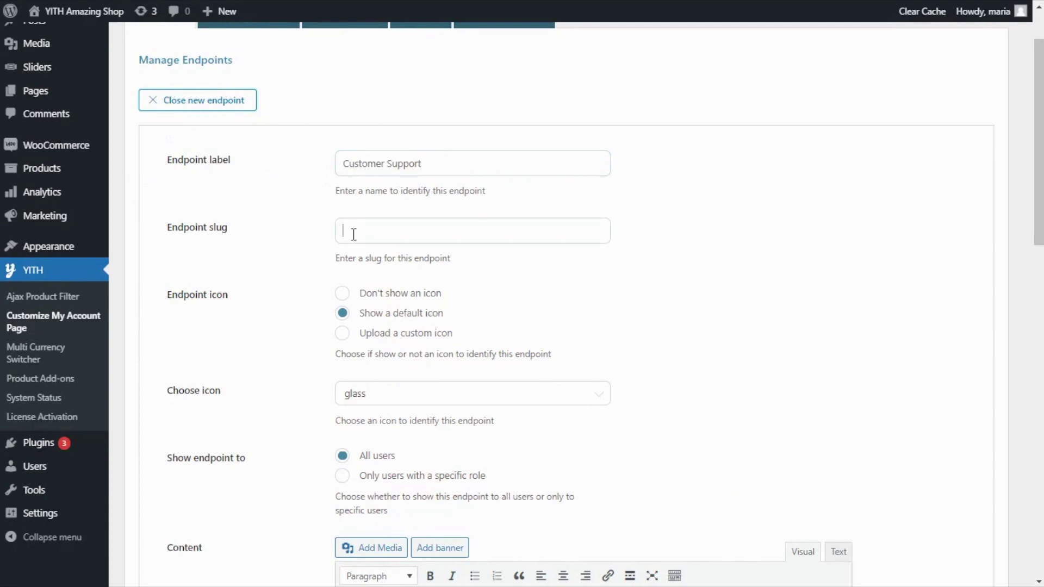
click(353, 234)
text(Customer Support)
Step: Set the new endpoint's icon to info
scroll(486, 253, down, 2)
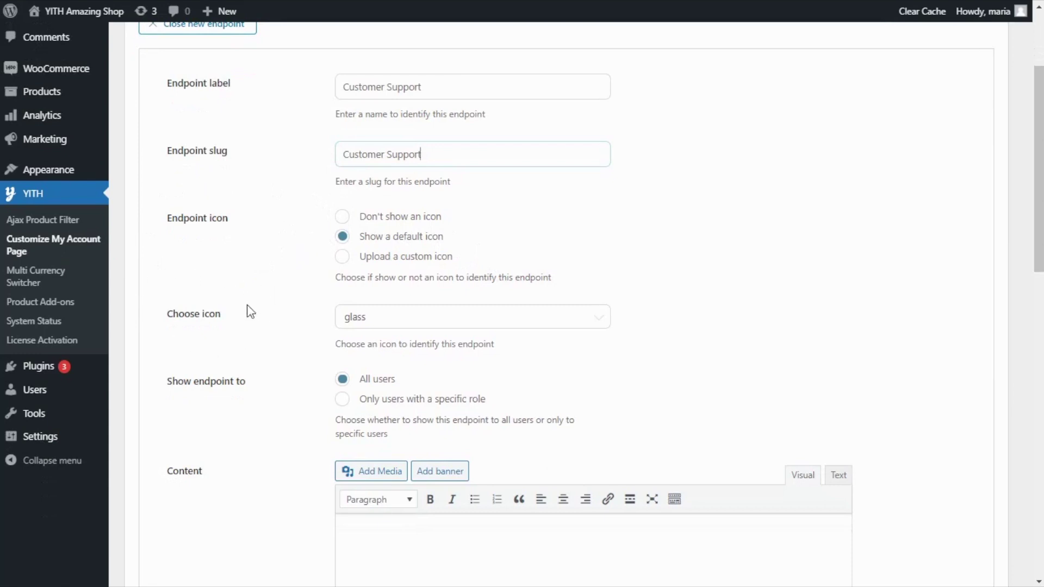
click(422, 325)
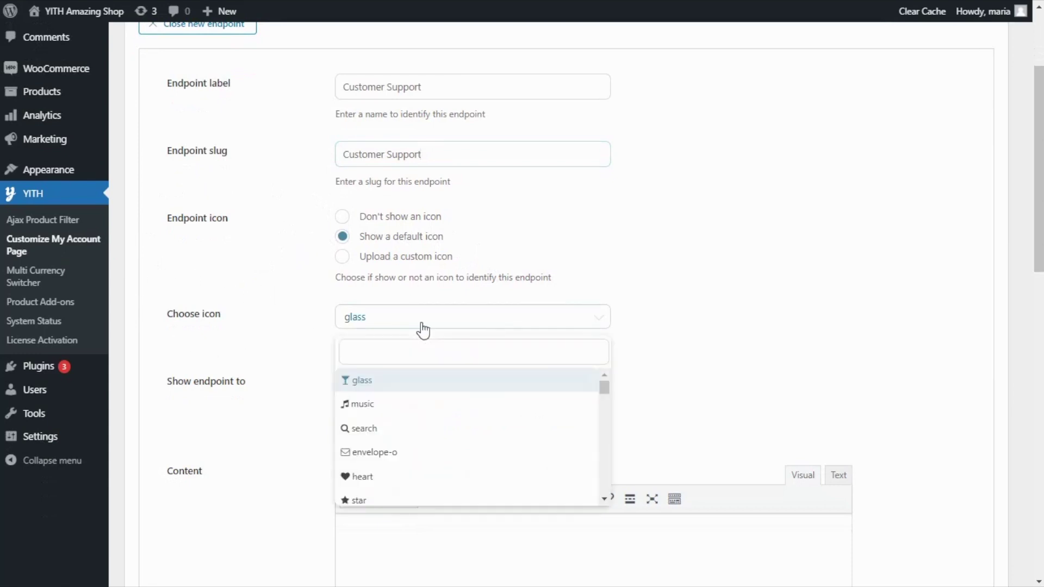
text(inf)
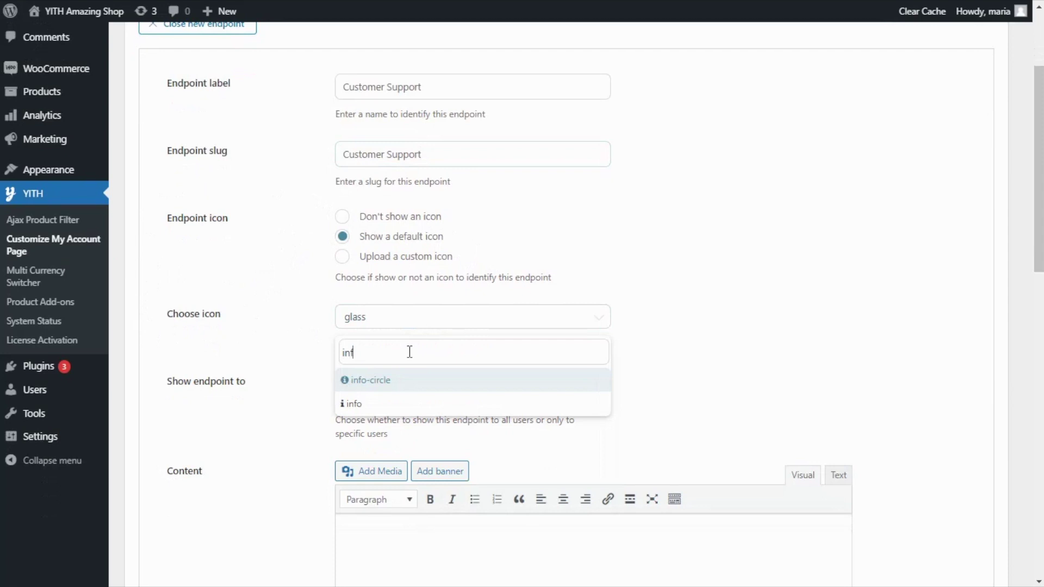
click(379, 405)
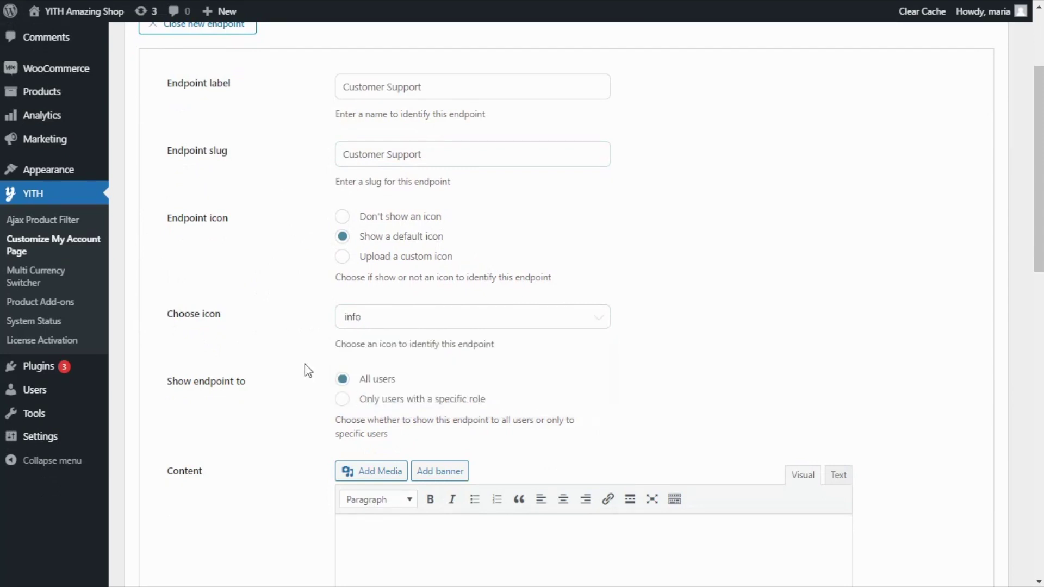
Step: Paste the customer support contact text with the support e-mail into the endpoint's content
scroll(304, 364, down, 1)
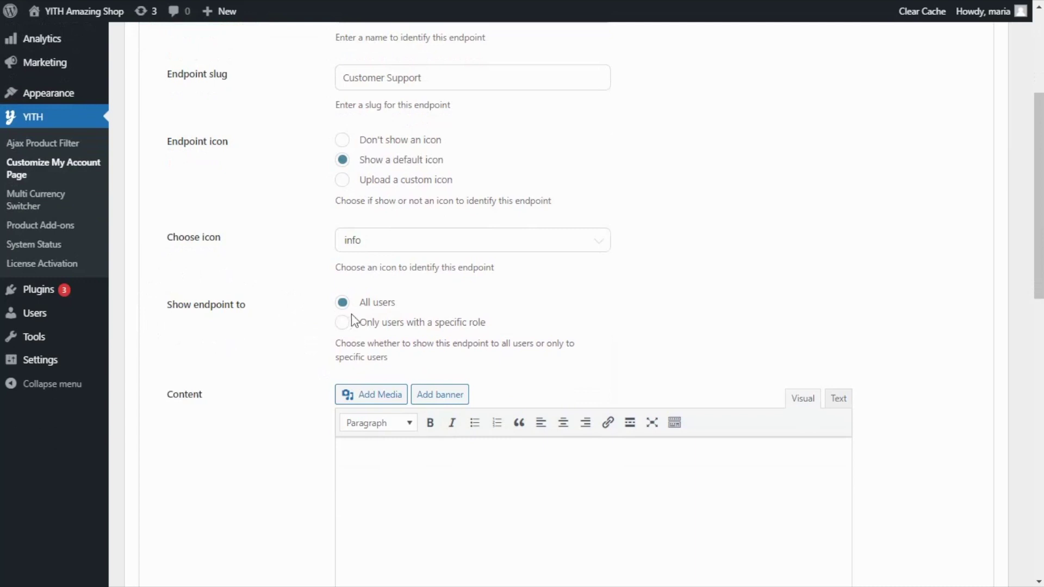
scroll(314, 305, down, 1)
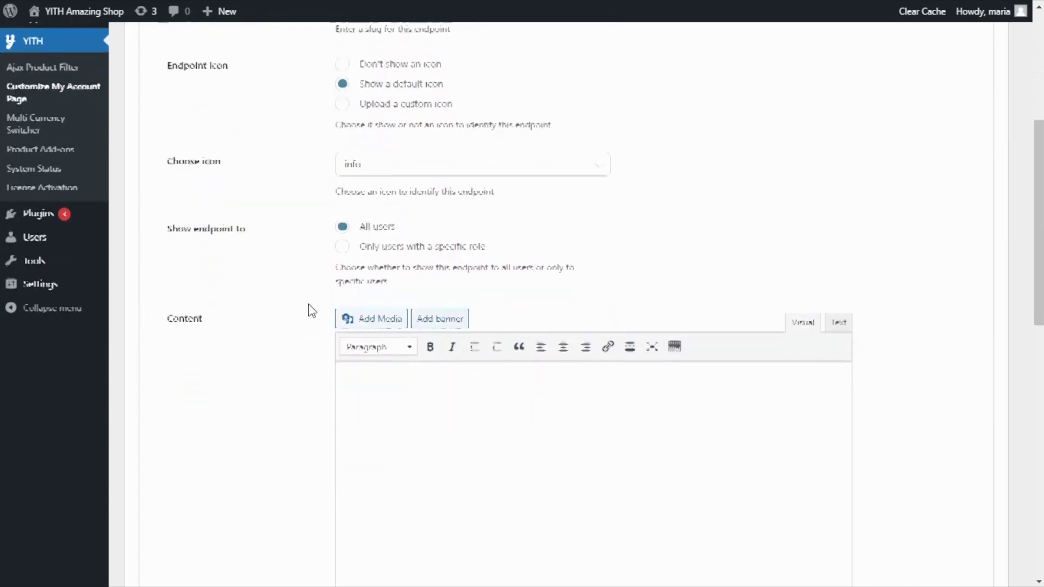
scroll(309, 305, down, 1)
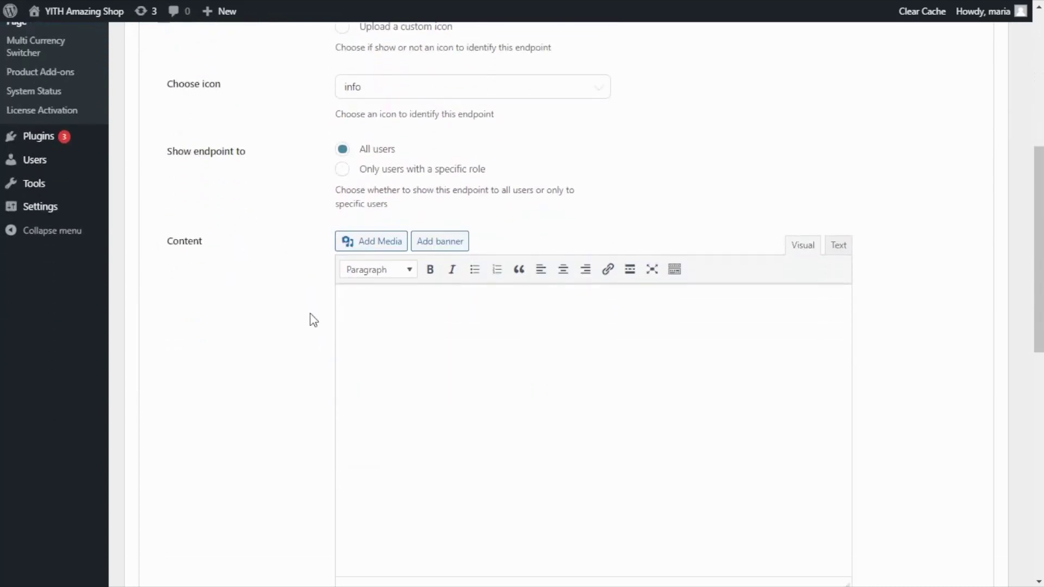
click(402, 333)
key(ctrl+v)
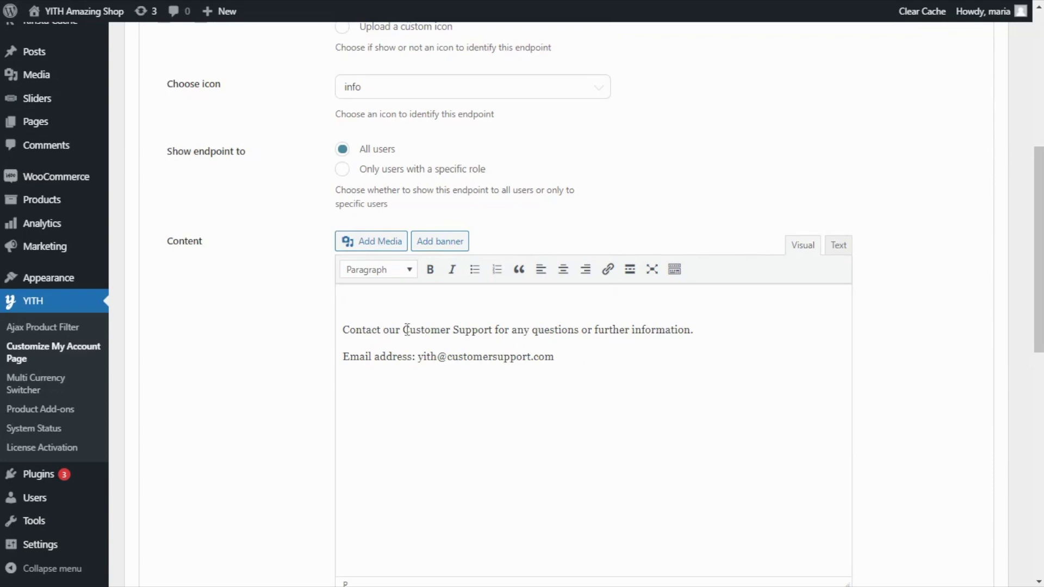
Step: Insert the customersupport image above the contact text and centre the image and text
click(388, 249)
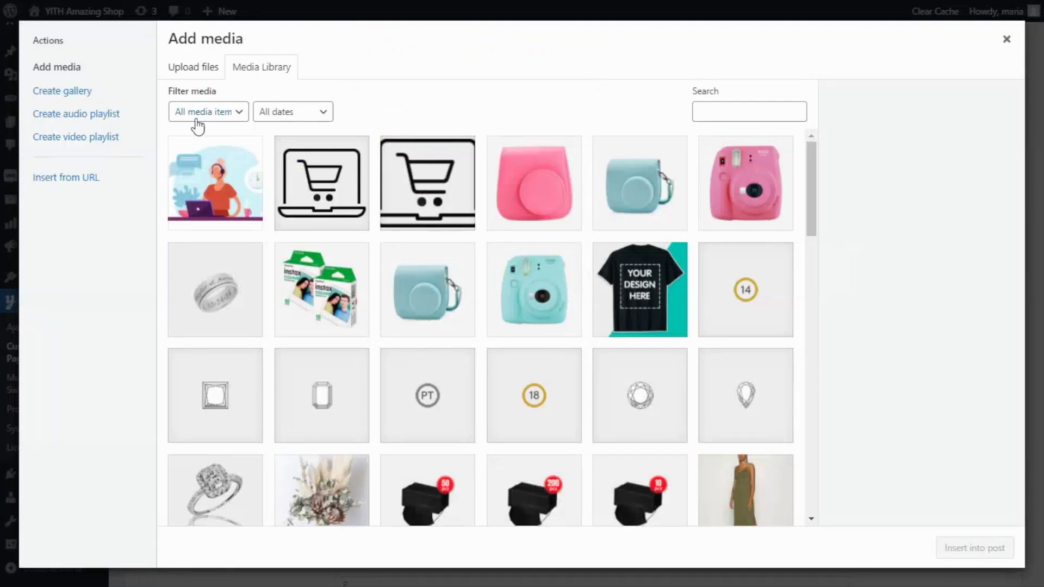
click(237, 193)
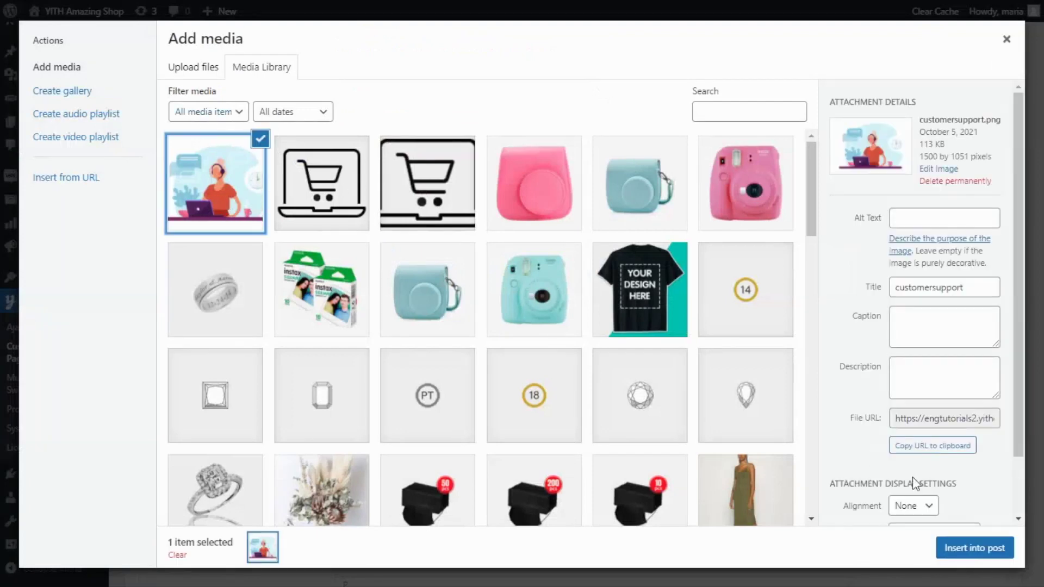
click(976, 548)
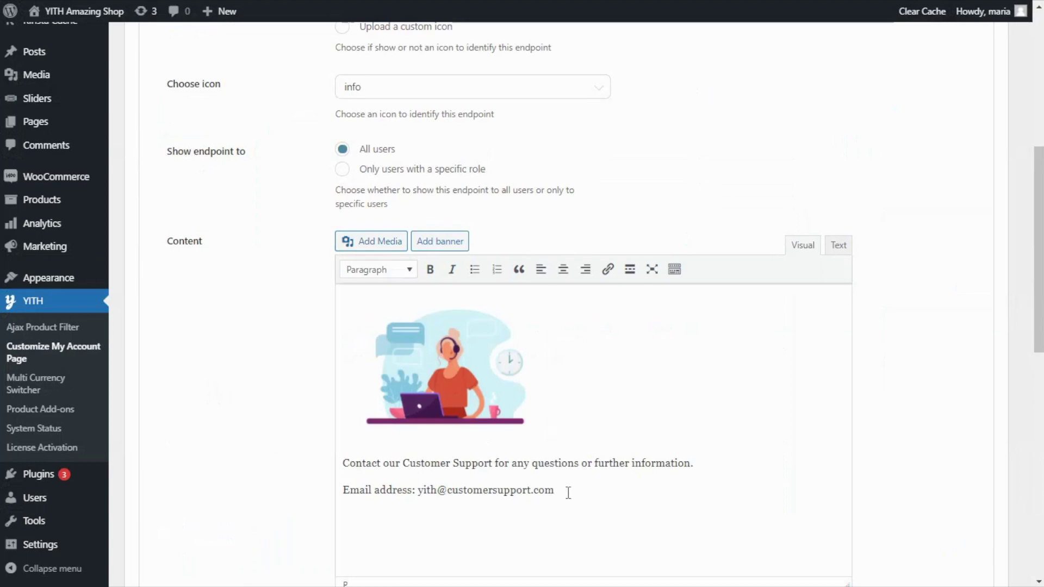
drag(561, 490, 515, 301)
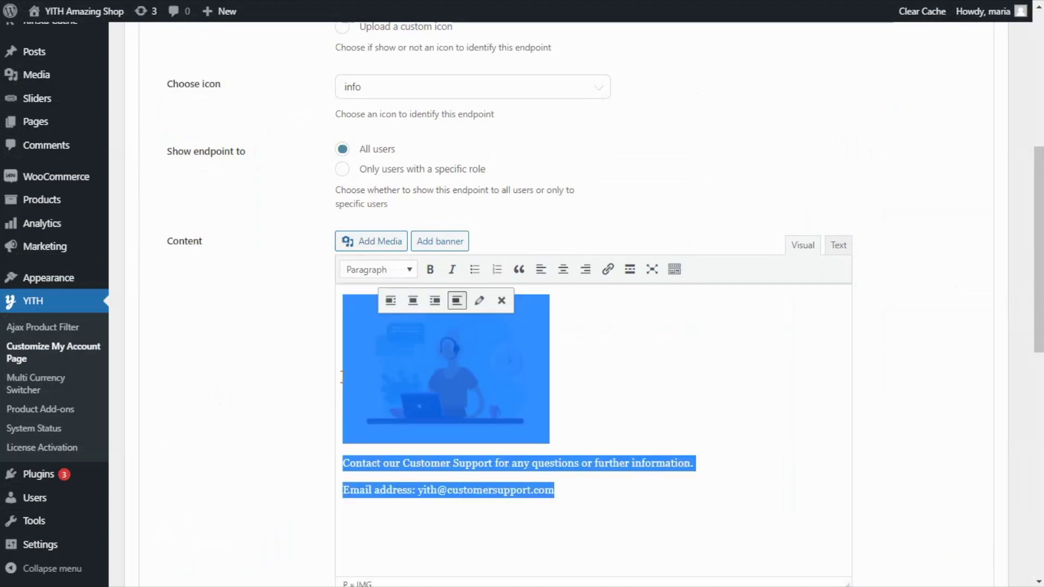
click(563, 269)
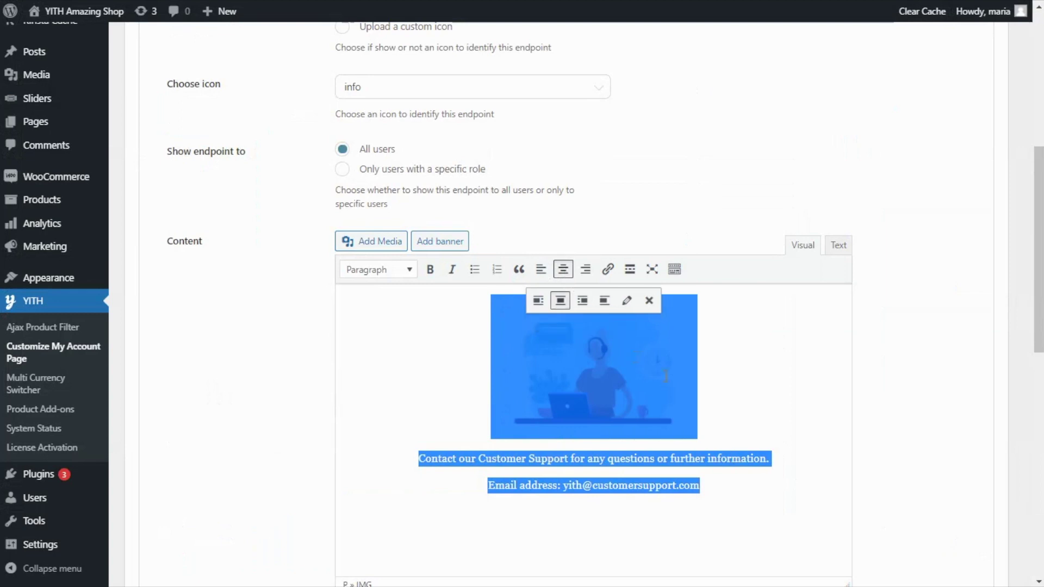
click(725, 425)
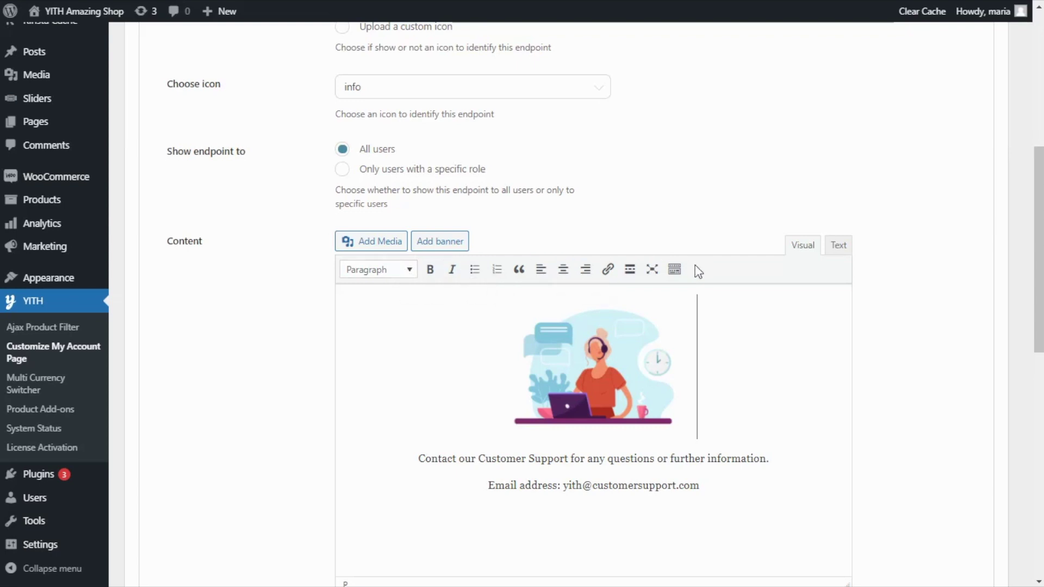
Step: Add the Customer Support endpoint to the list and save the changes
scroll(794, 360, down, 2)
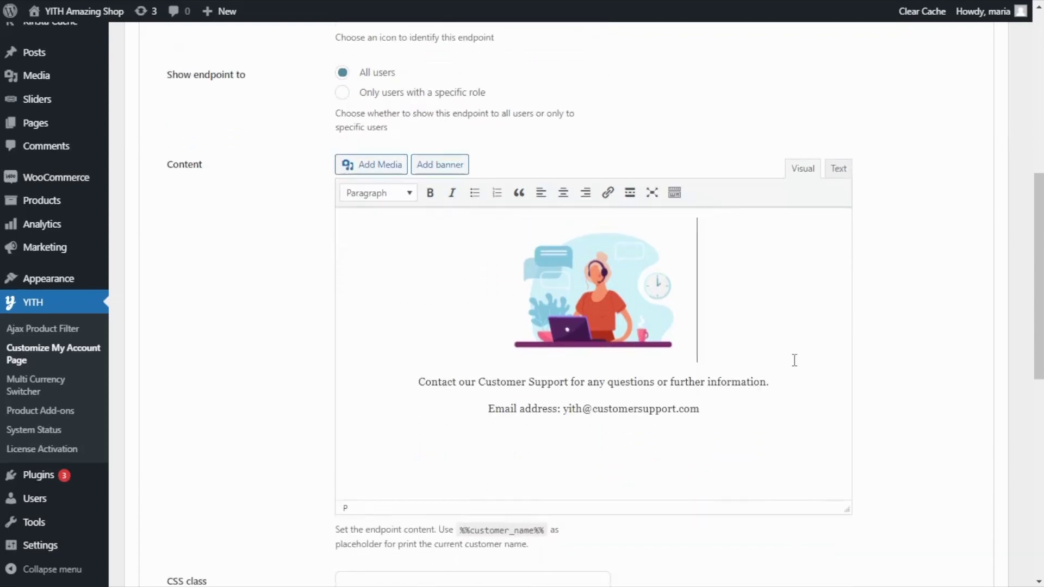
click(794, 360)
scroll(795, 360, down, 1)
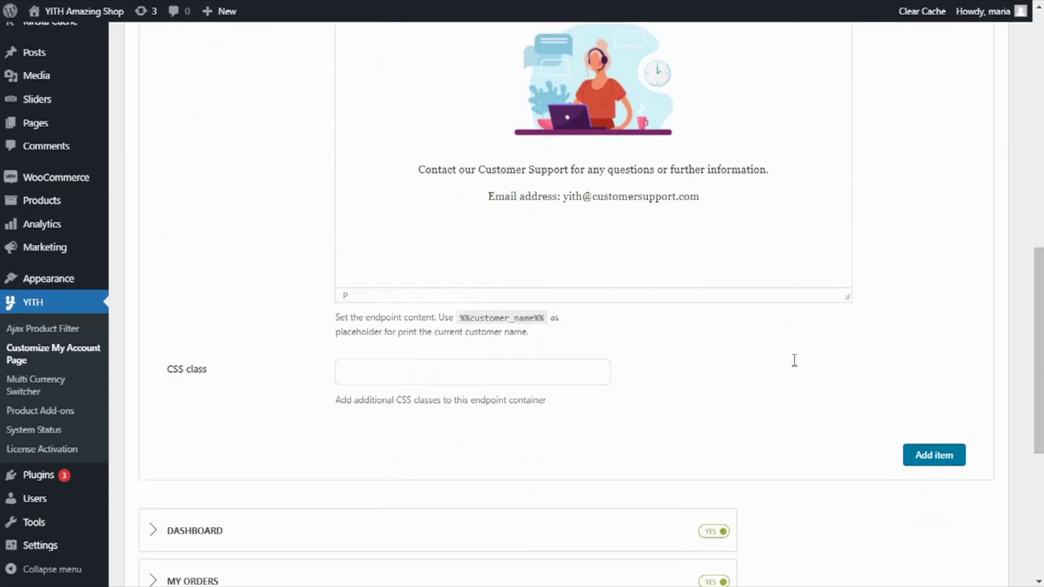
scroll(794, 361, down, 1)
click(928, 437)
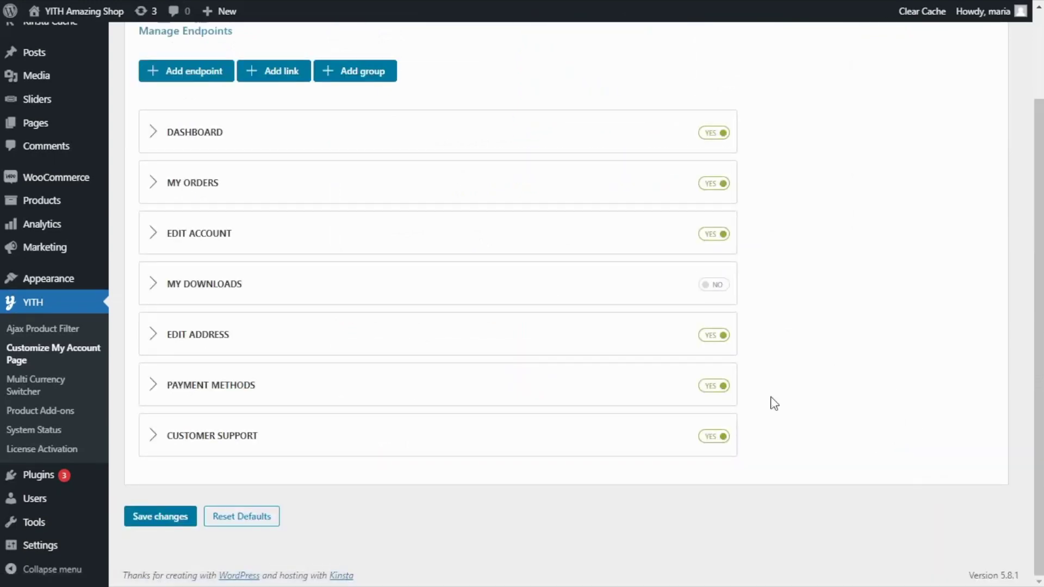
click(158, 522)
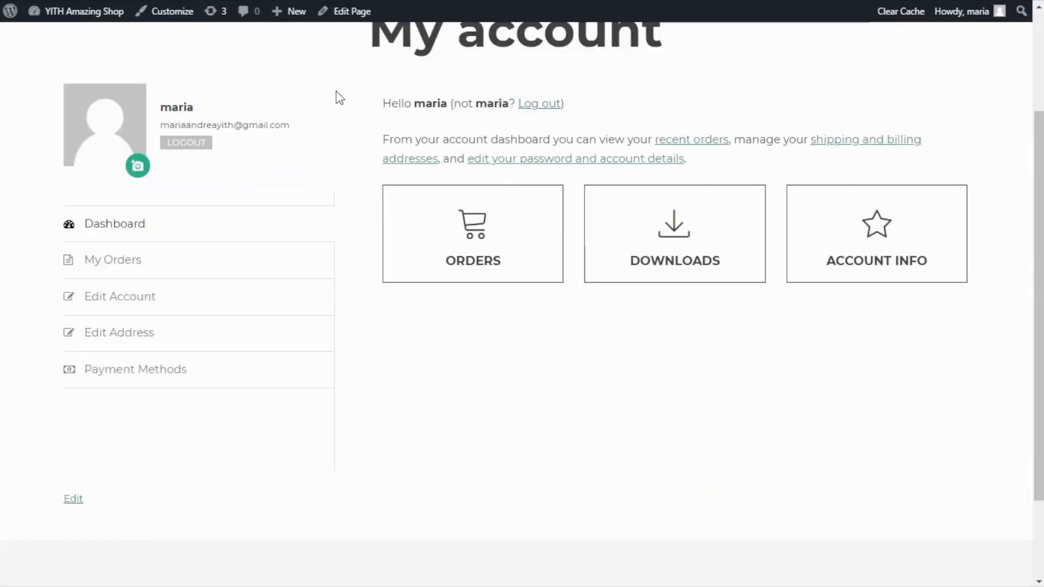
Step: Reload the My account page and open the new Customer Support section to view it
key(F5)
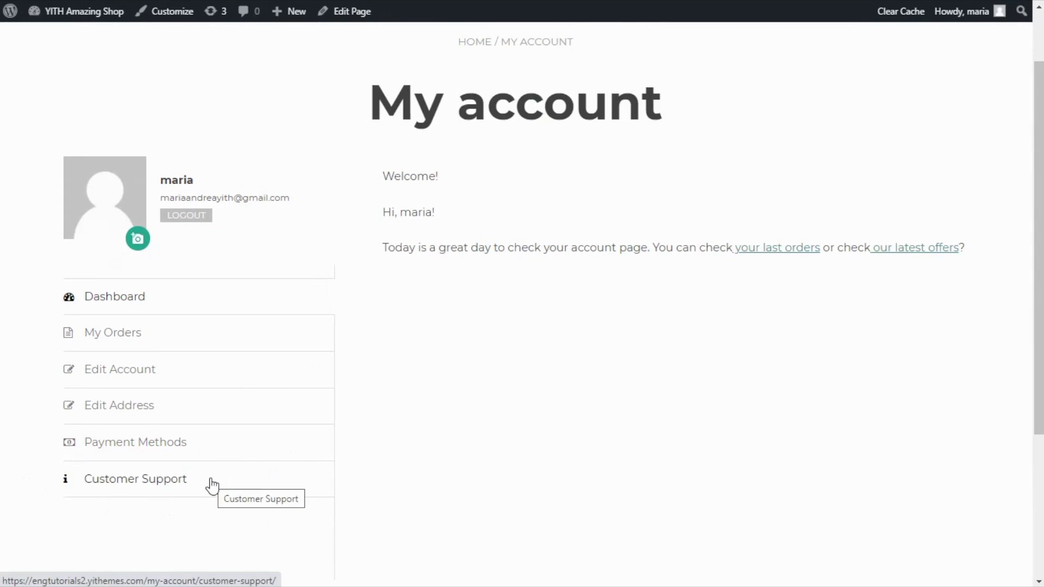
click(143, 482)
scroll(544, 505, down, 2)
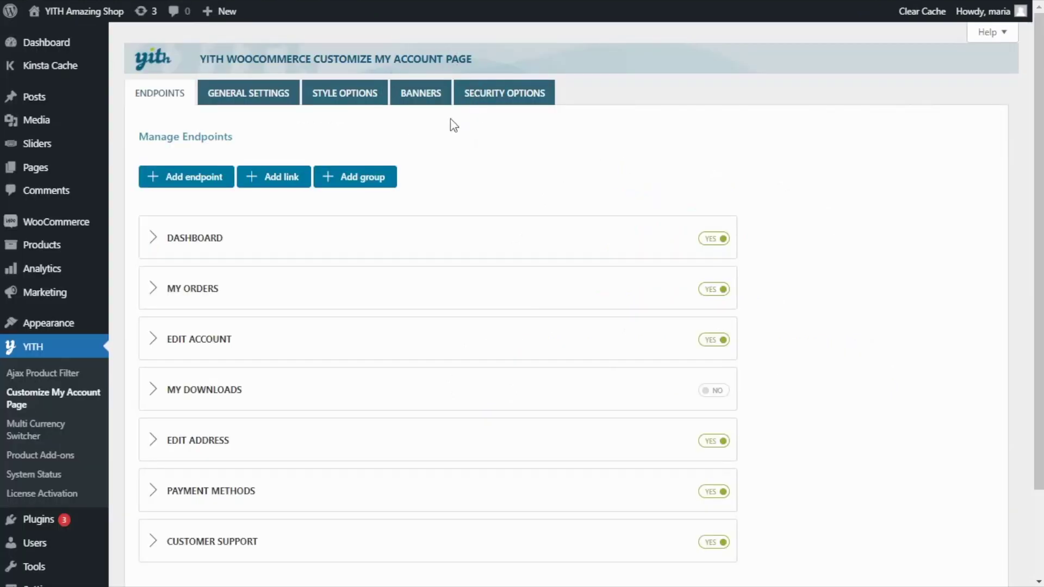
Step: Open the BANNERS tab of YITH WooCommerce Customize My Account Page
click(431, 92)
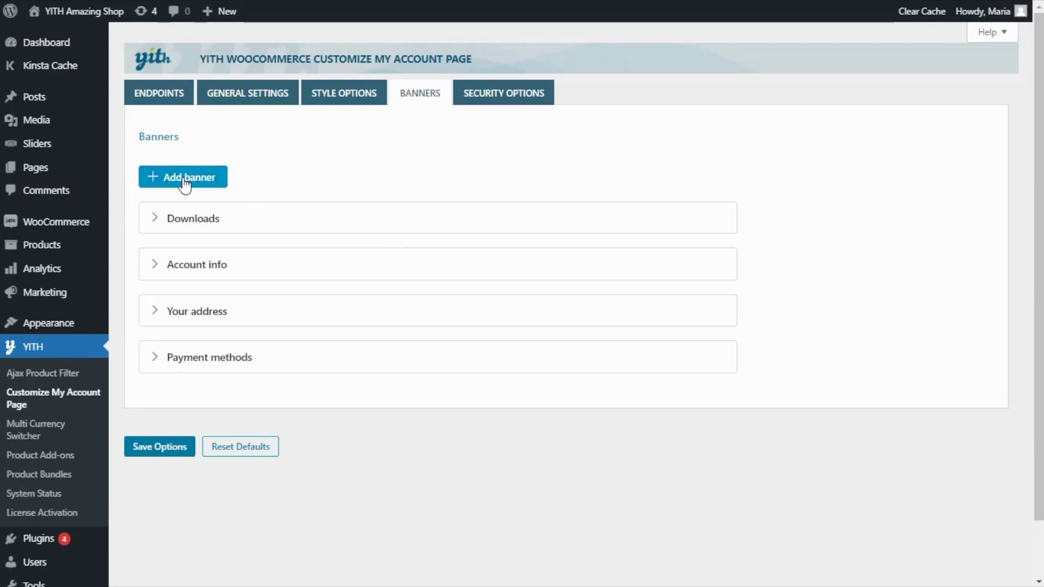
click(186, 182)
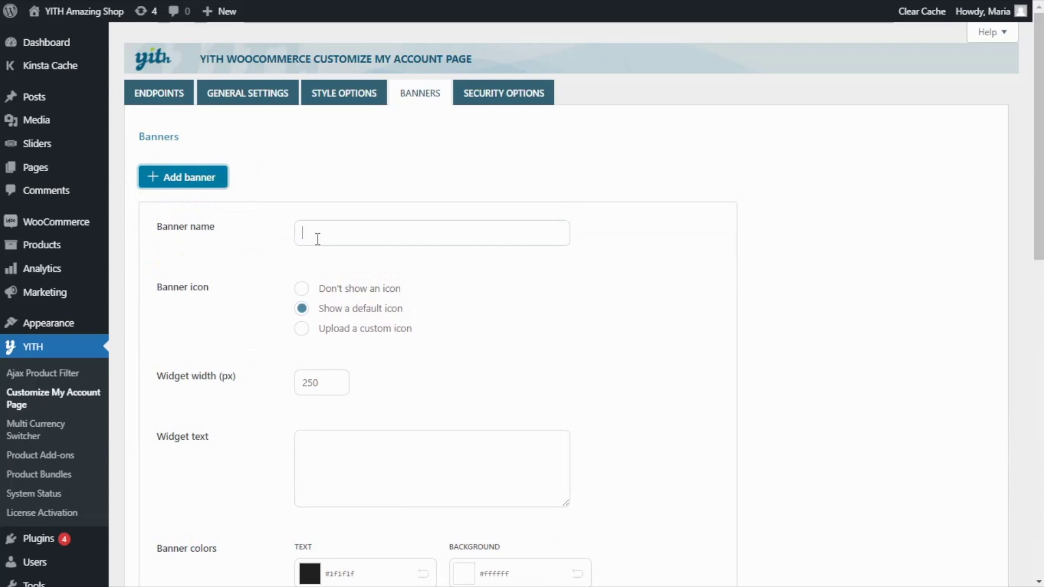
text(Orders)
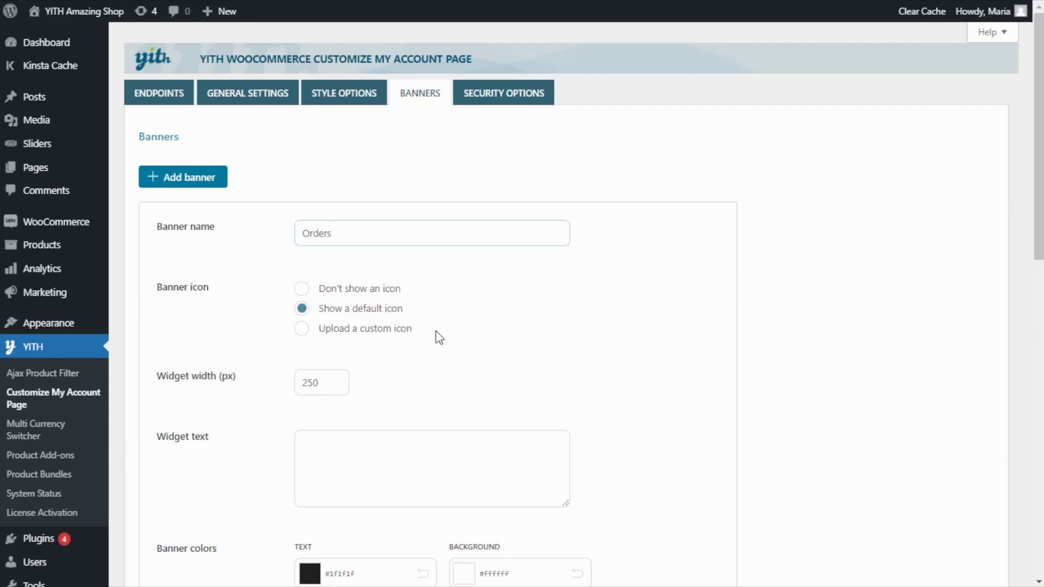
click(303, 330)
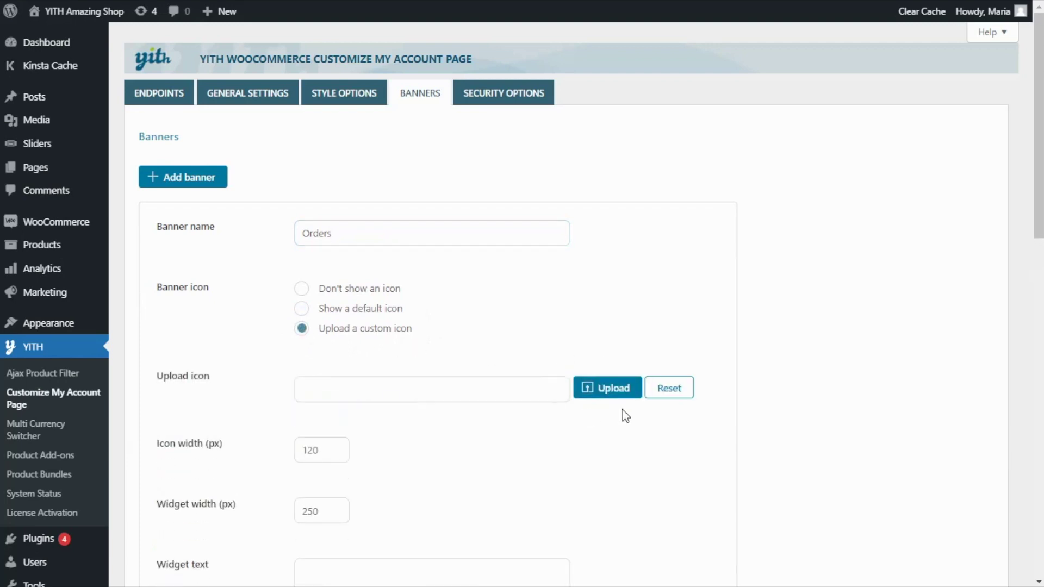
click(609, 388)
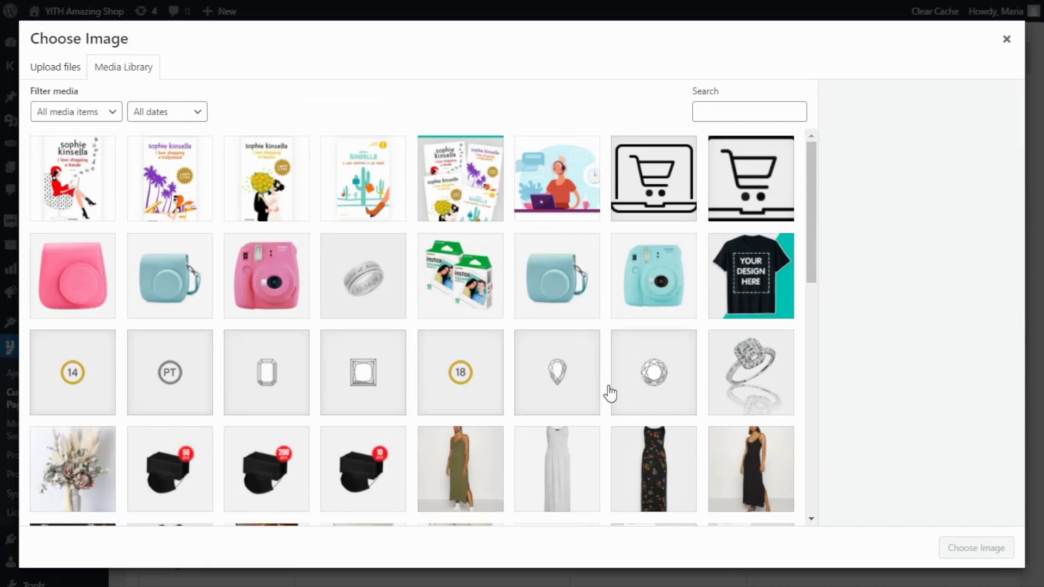
click(650, 193)
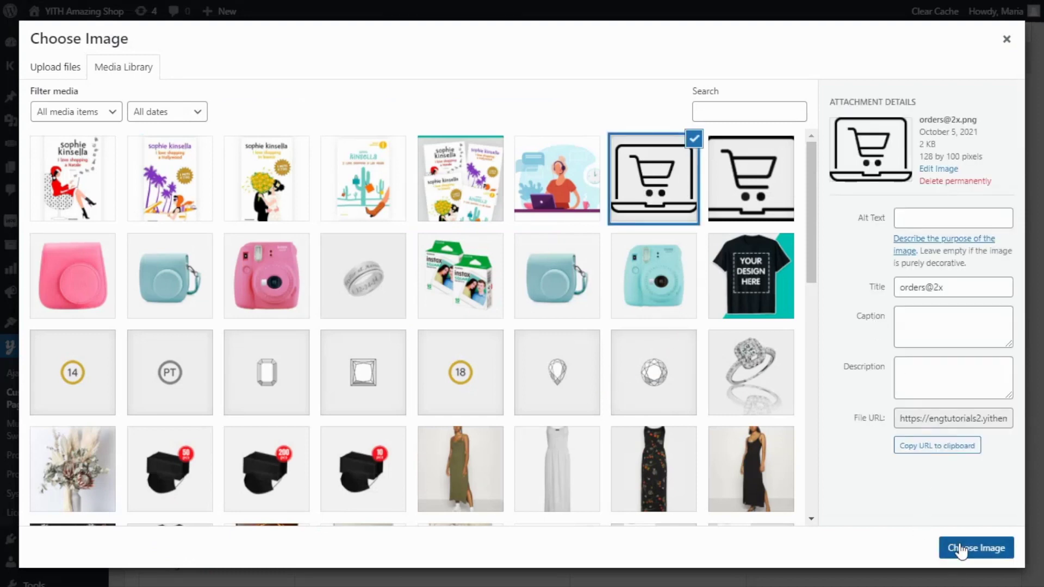
click(960, 549)
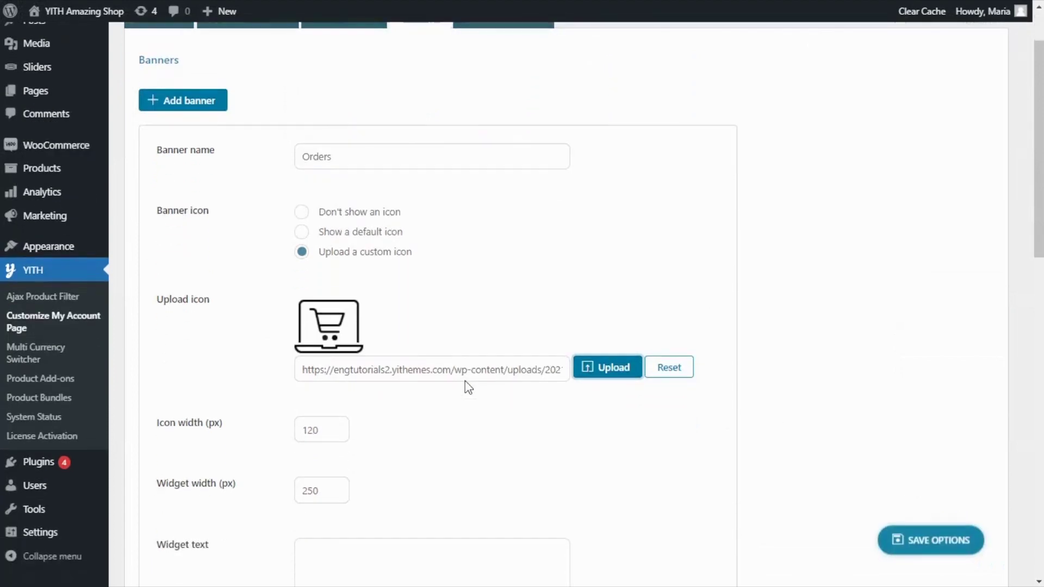
Step: Paste the order history description into the banner's widget text
scroll(467, 384, down, 3)
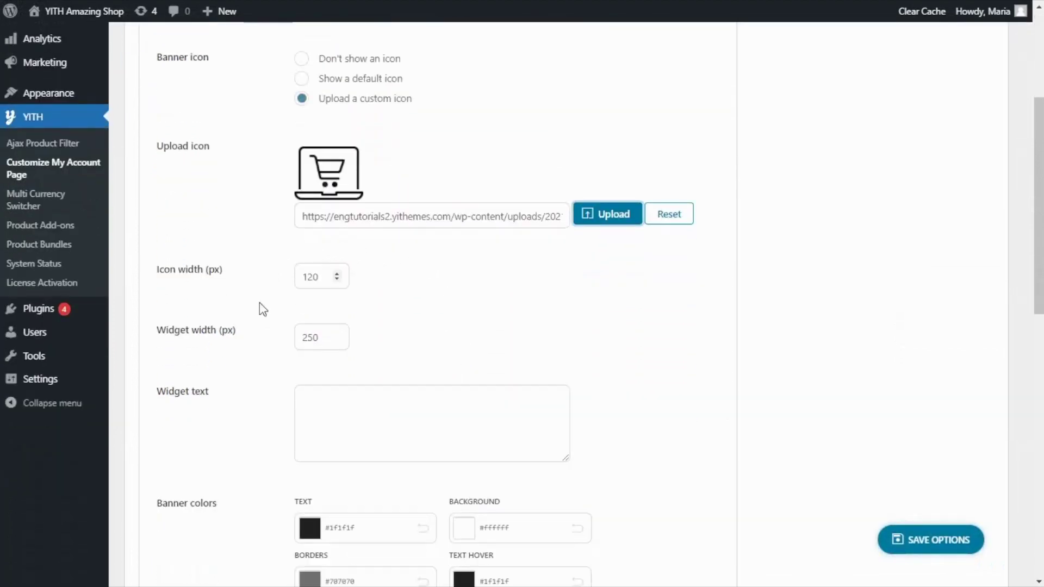
scroll(386, 296, down, 2)
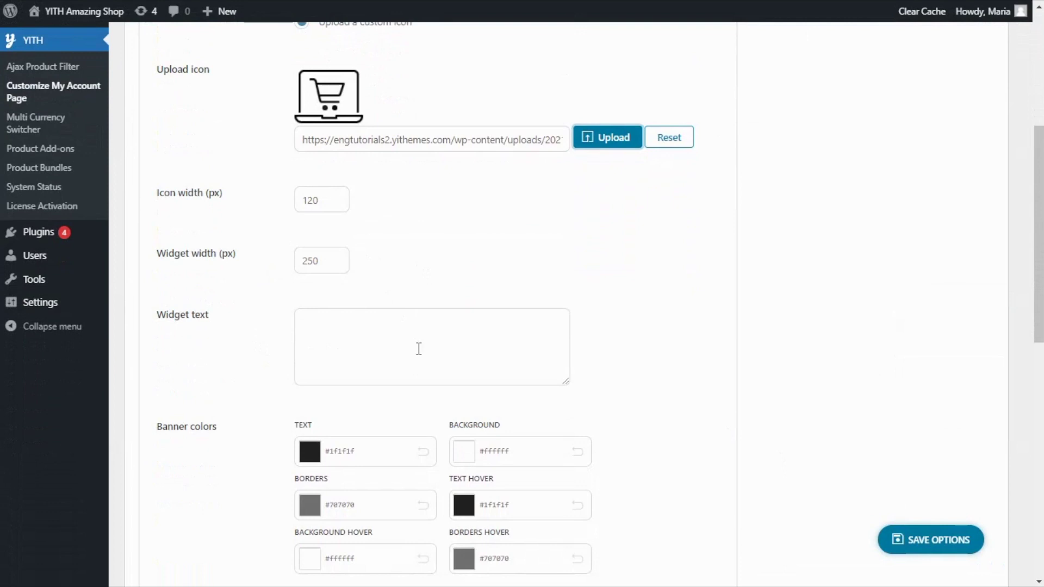
click(347, 332)
text(Check your order´s history and download  your invoices)
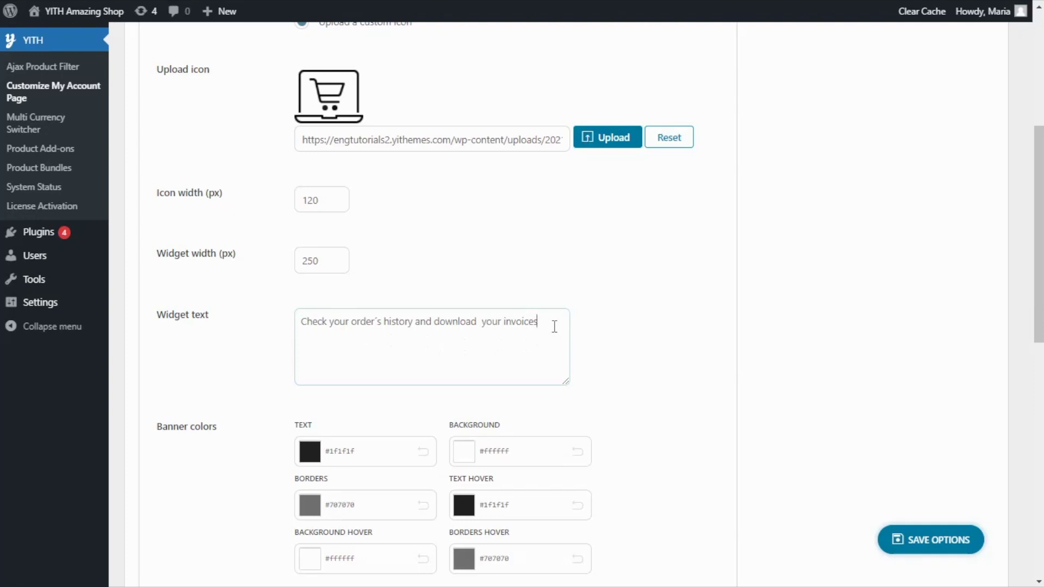
Step: Switch 'Show badge with dynamic count of items' to YES and set the badge to count Orders
scroll(652, 330, down, 4)
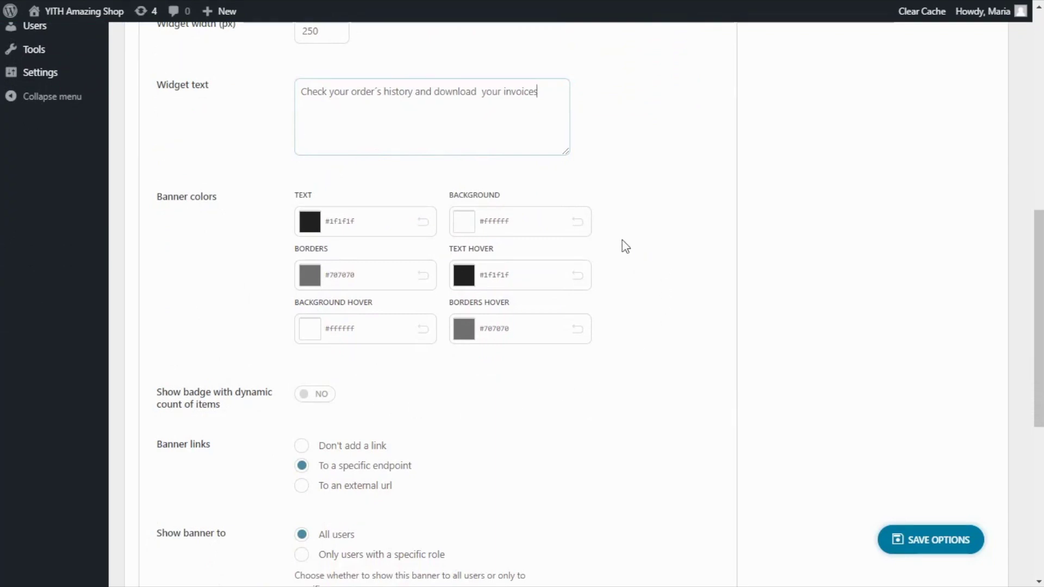
scroll(625, 246, down, 3)
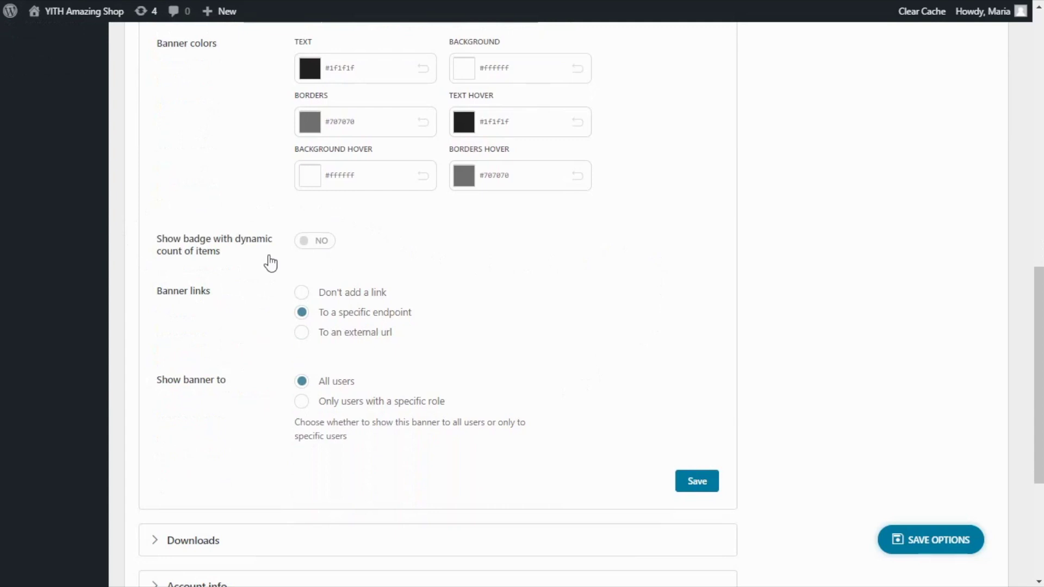
click(315, 246)
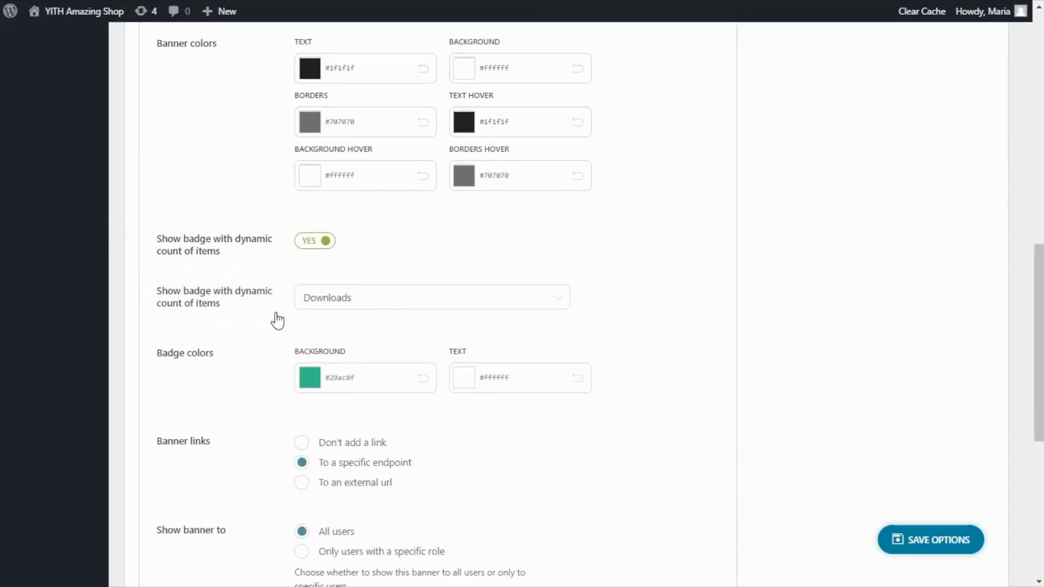
click(435, 305)
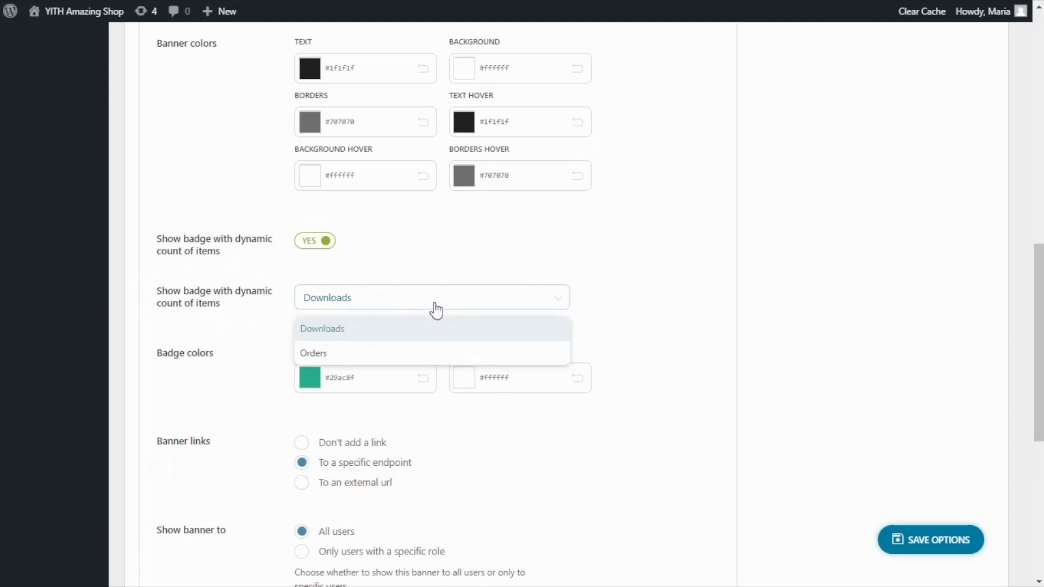
click(343, 357)
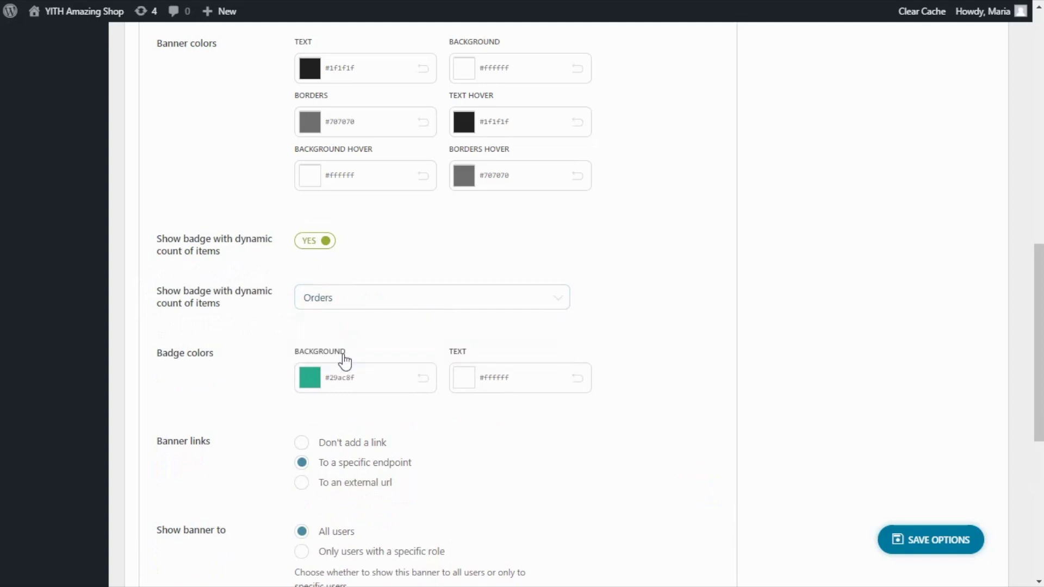
Step: Set Banner links to 'To a specific endpoint', choose My Orders, and save the Orders banner
scroll(435, 335, down, 4)
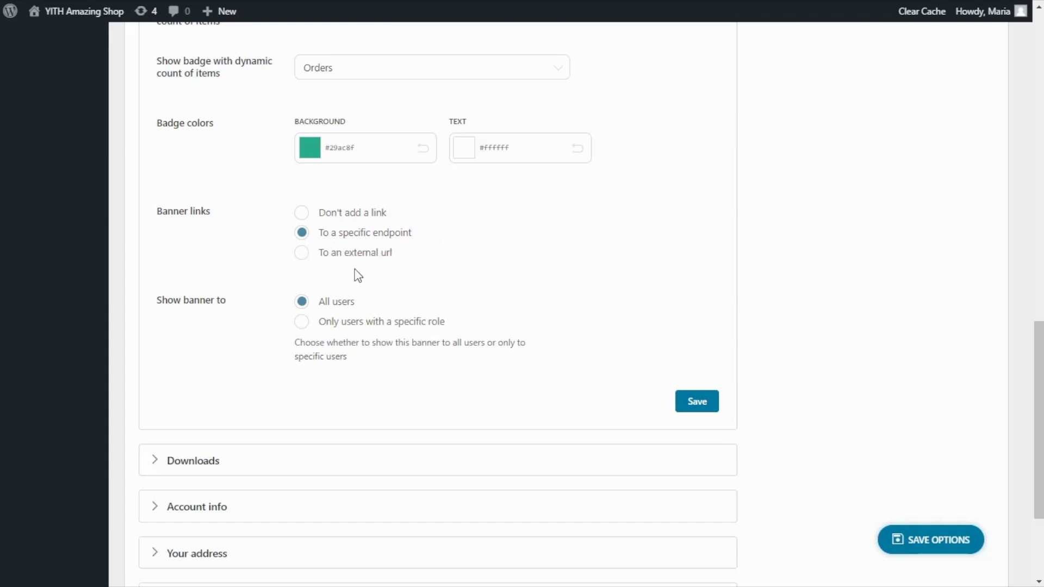
click(301, 233)
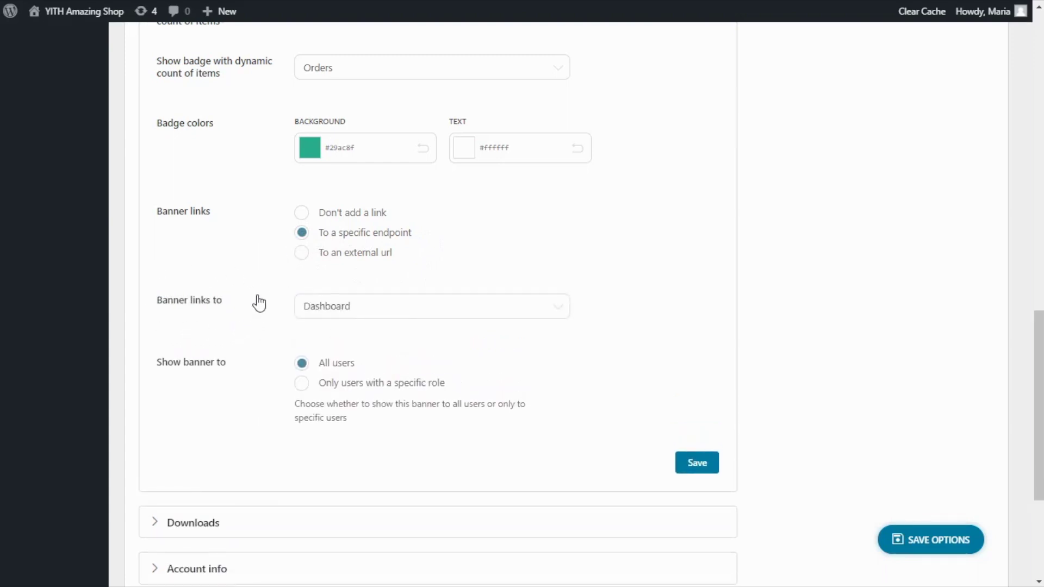
click(405, 312)
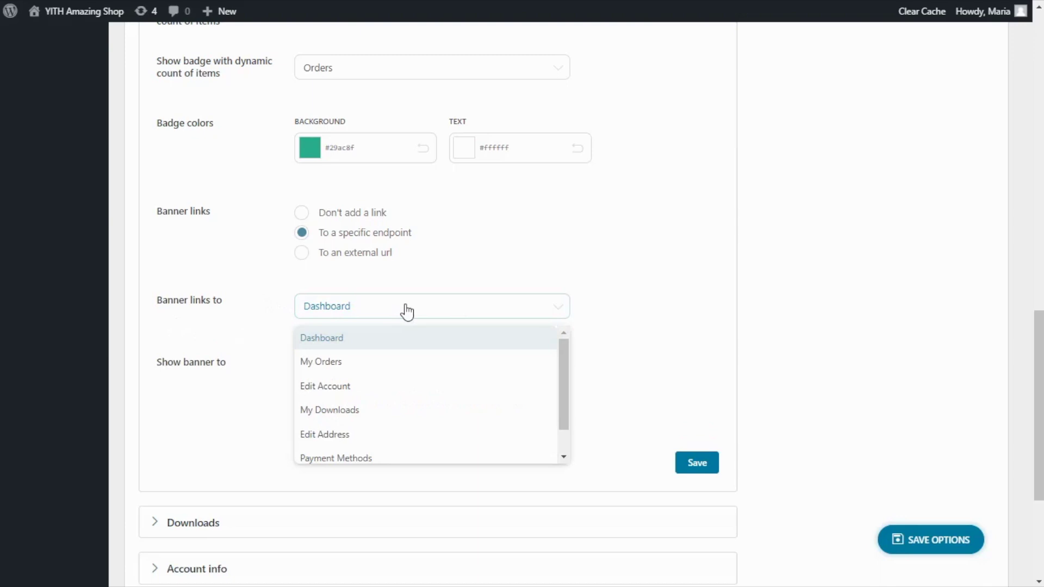
click(363, 368)
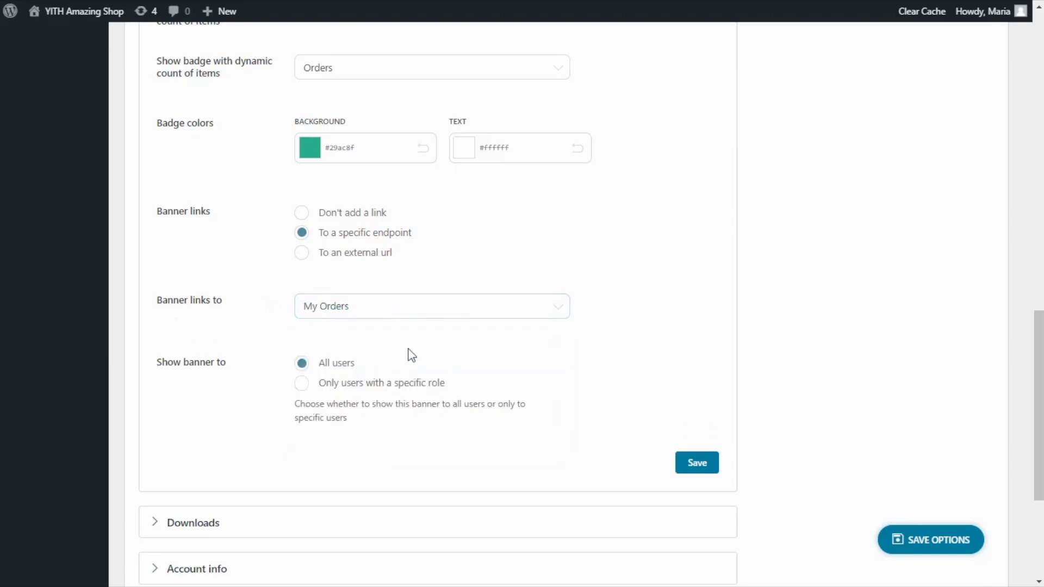
scroll(612, 341, down, 1)
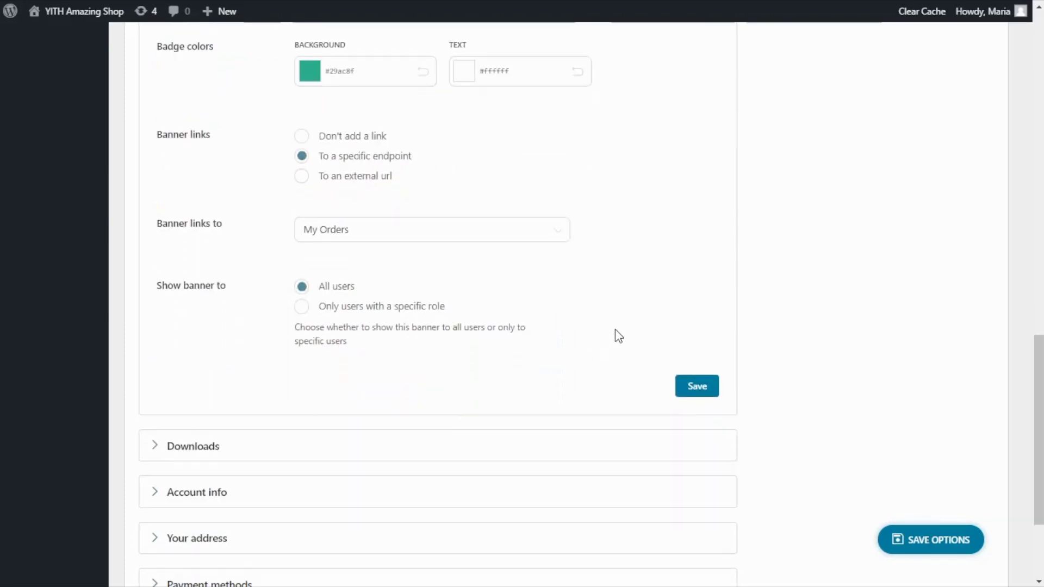
click(693, 388)
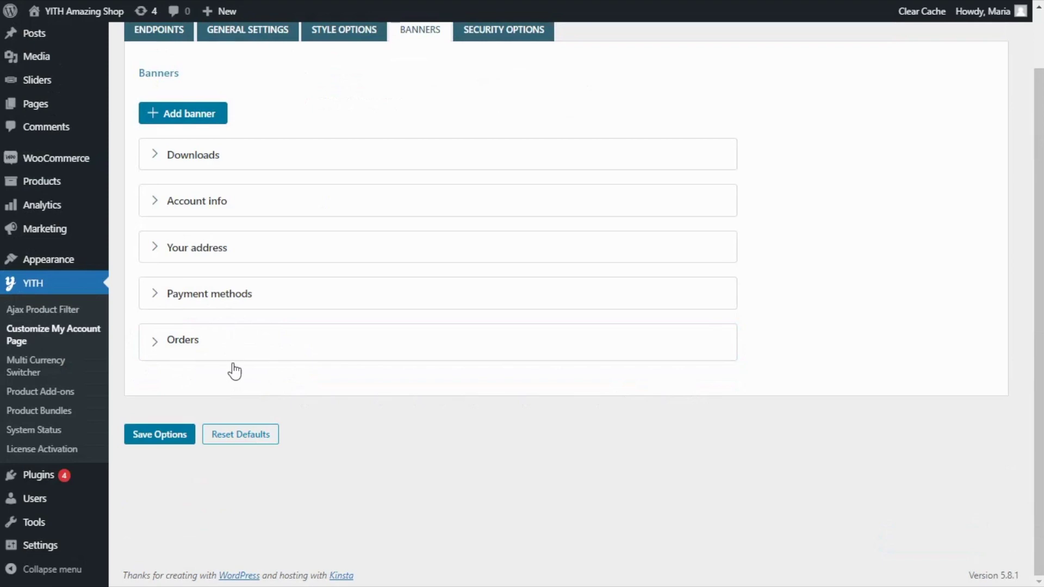
Step: Save the banner options and expand the Dashboard endpoint's settings under Endpoints
click(163, 442)
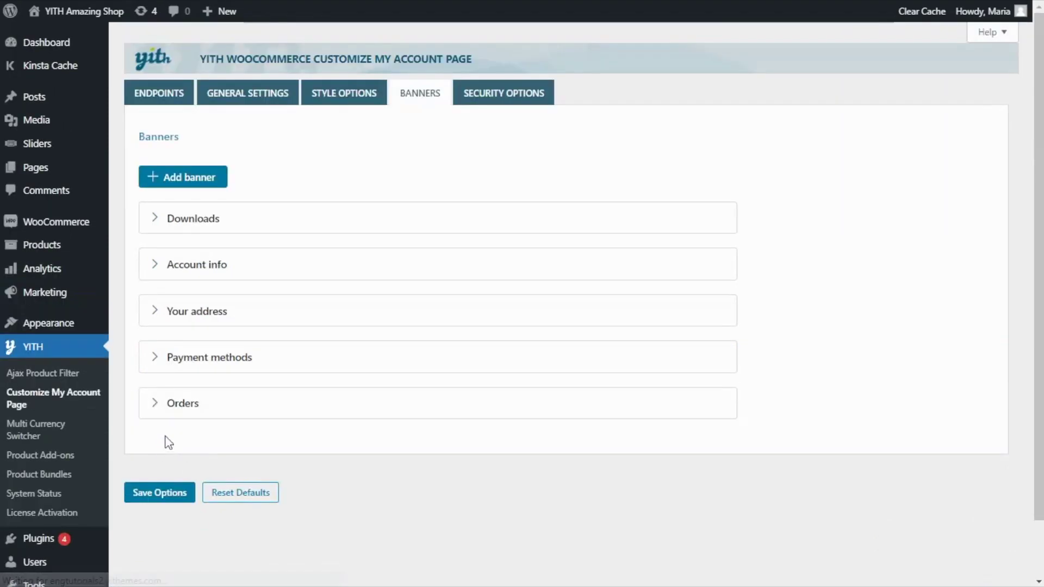
click(166, 103)
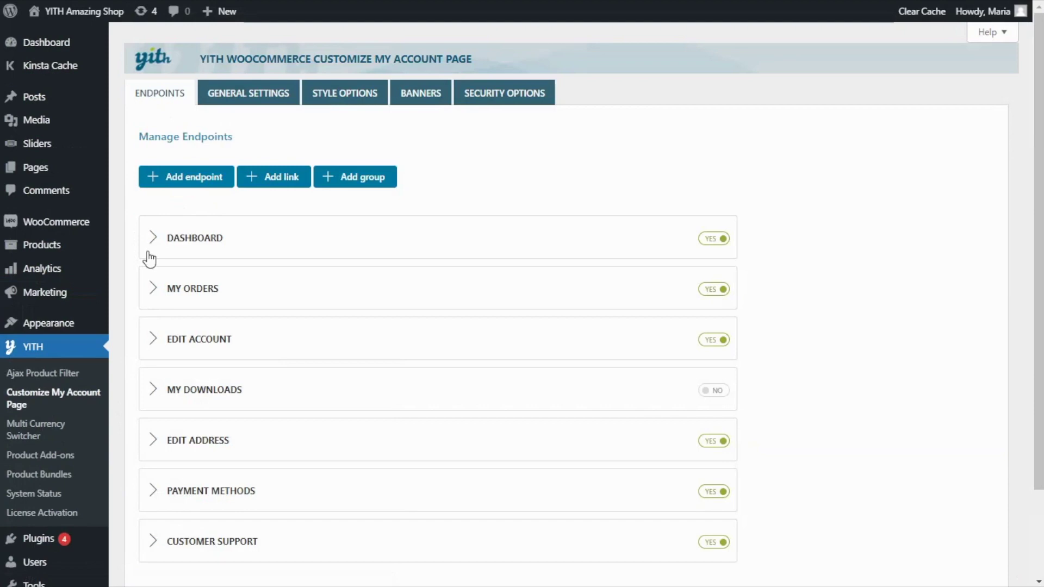
mouse_move(231, 236)
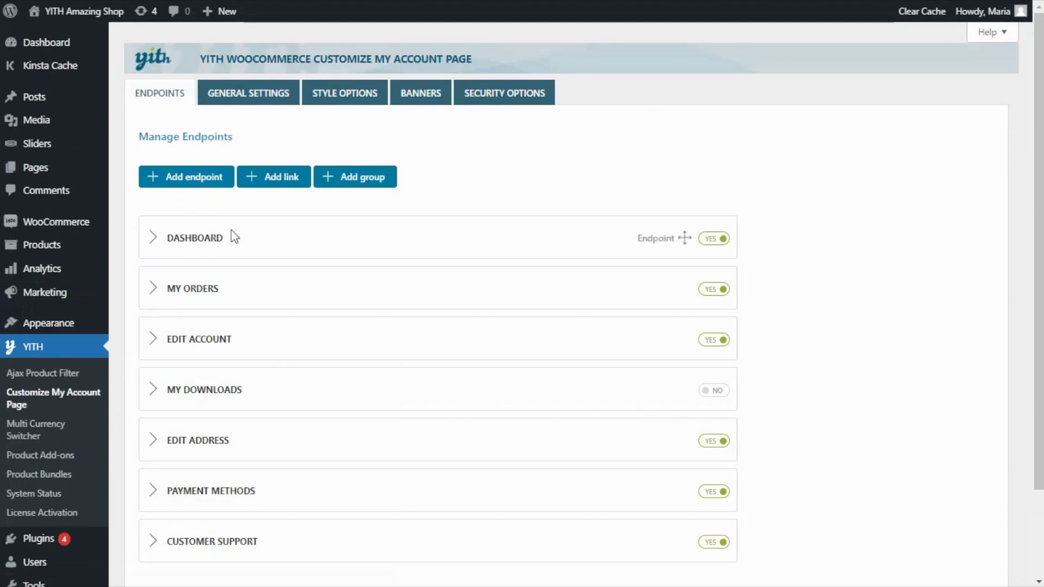
click(154, 244)
scroll(282, 277, down, 5)
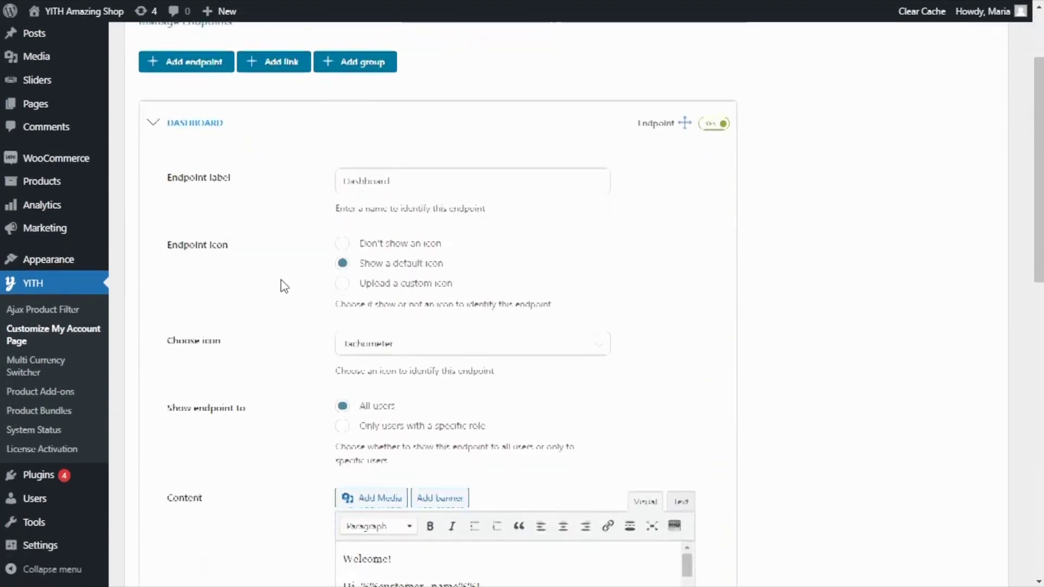
scroll(294, 272, down, 1)
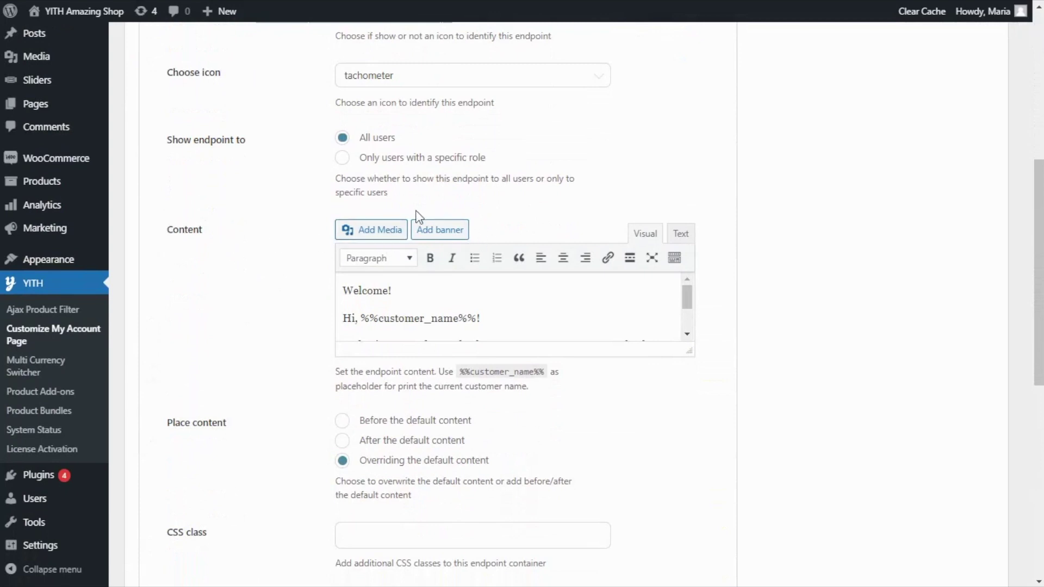
scroll(519, 298, down, 2)
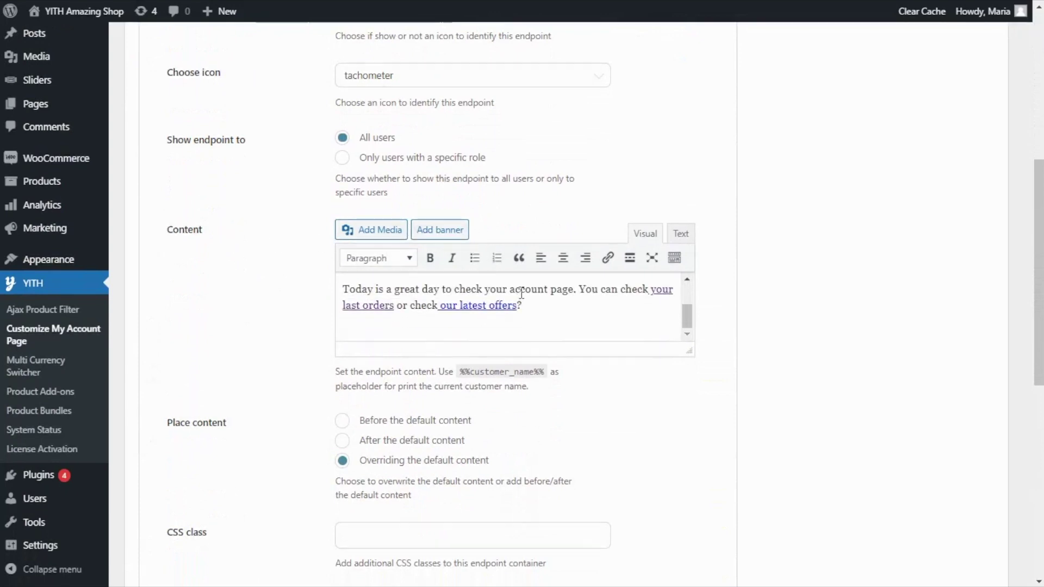
Step: Insert the Orders banner on a new line after the Dashboard content text
click(369, 326)
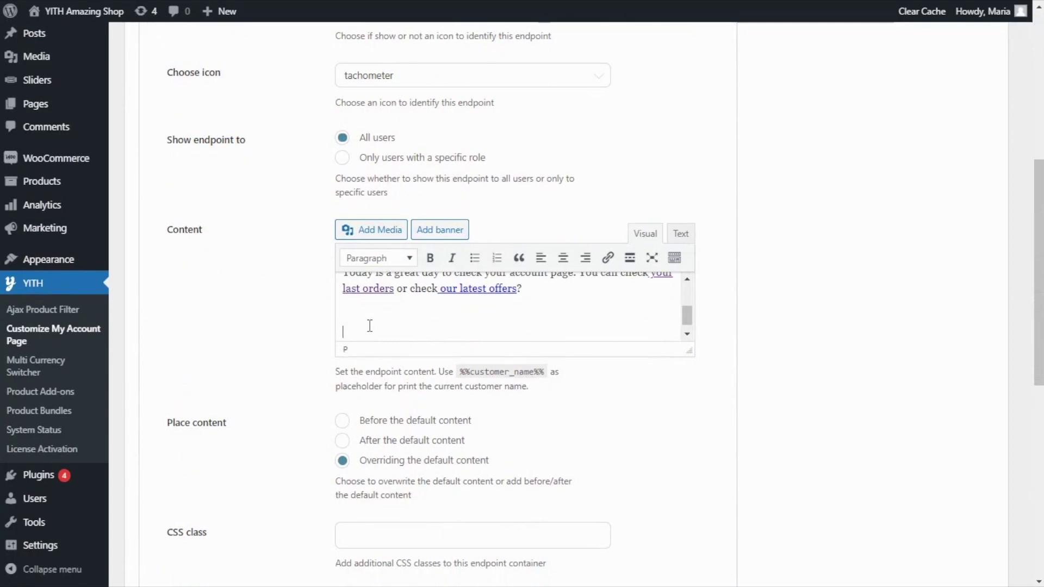
click(438, 230)
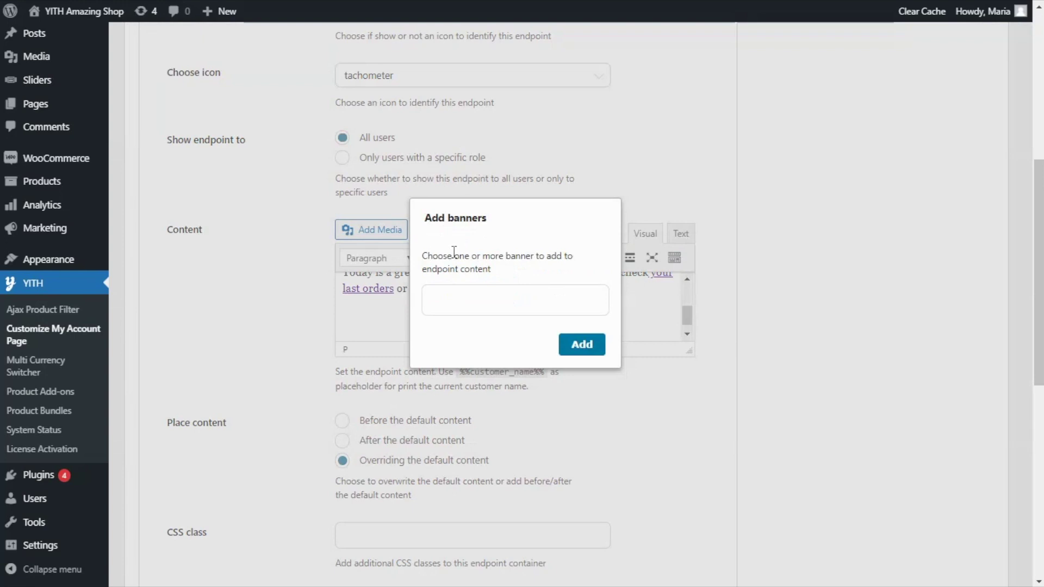
click(456, 297)
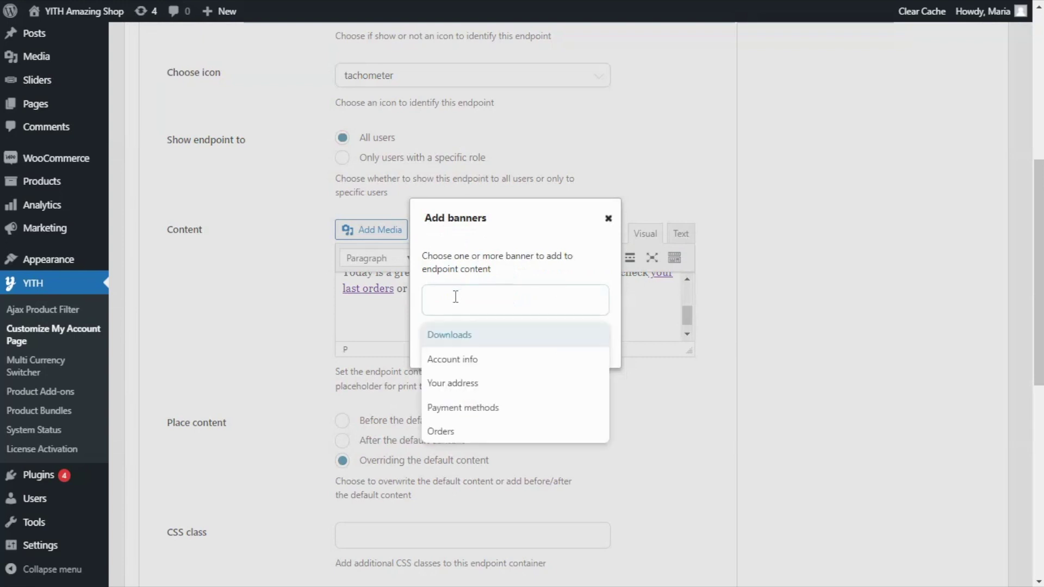
text(order)
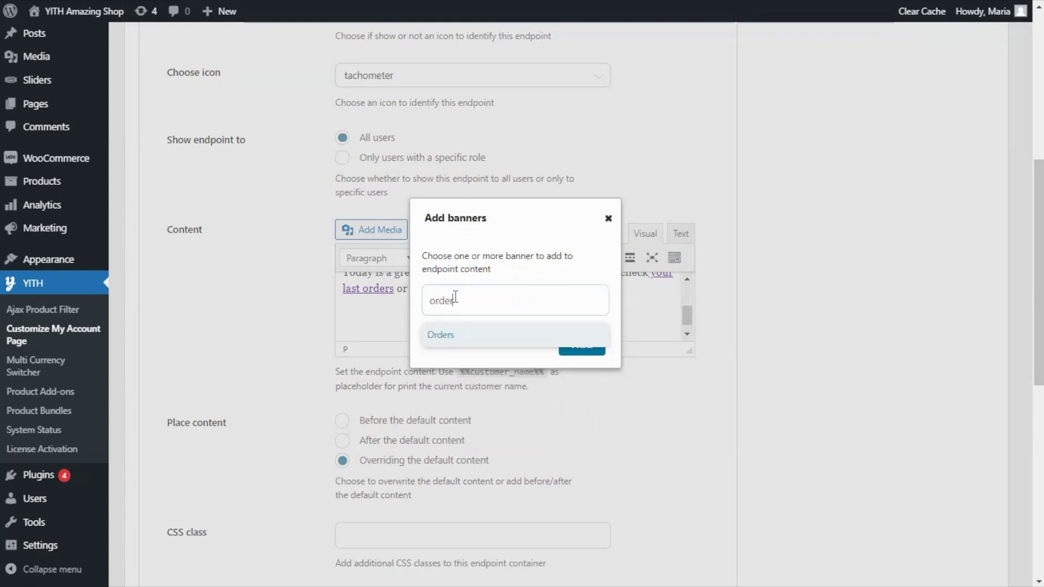
click(471, 341)
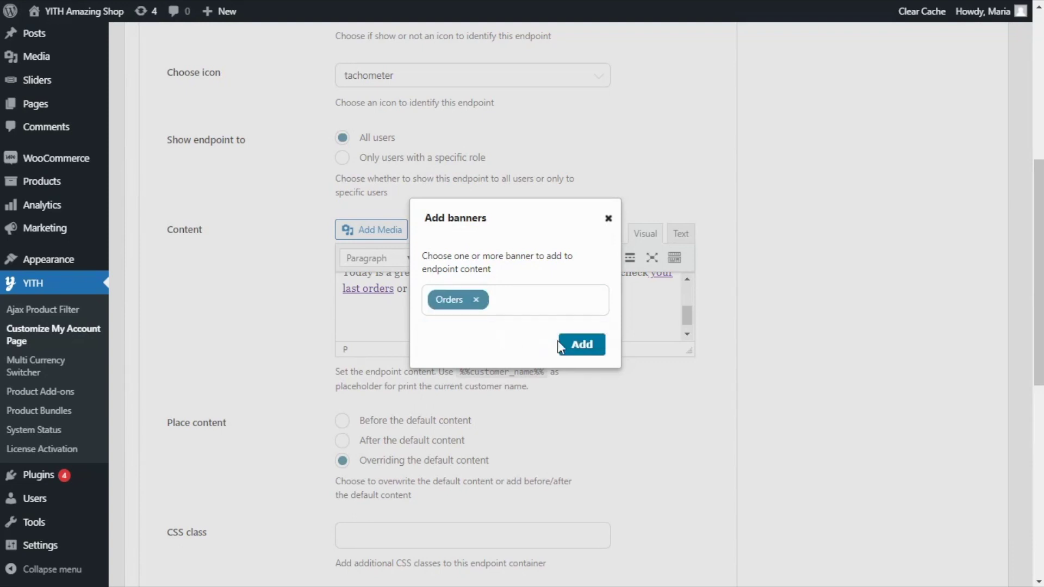
click(579, 351)
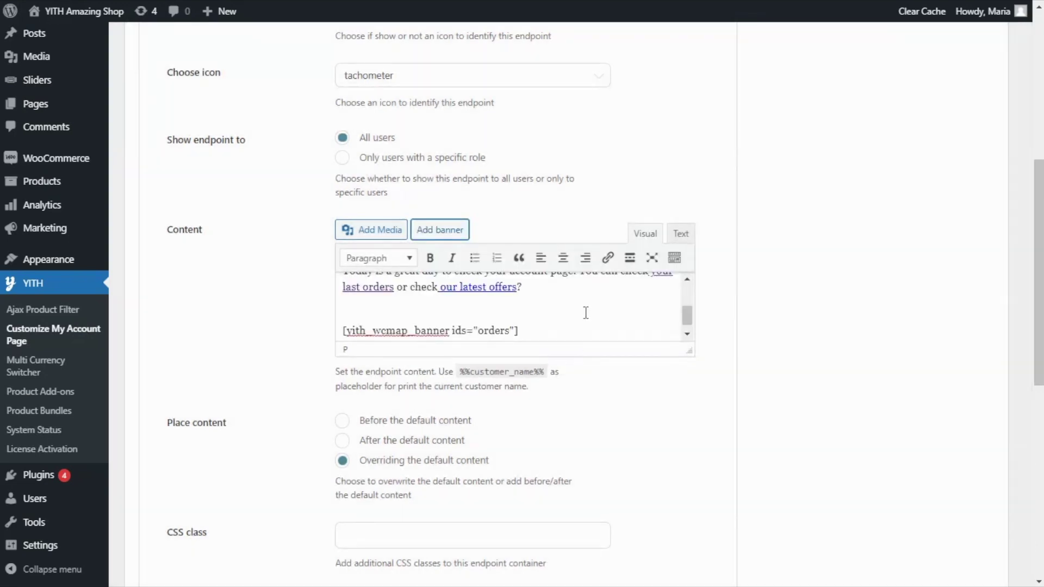
Step: Save the Dashboard endpoint, then save all endpoint settings
scroll(656, 368, down, 2)
scroll(658, 369, down, 3)
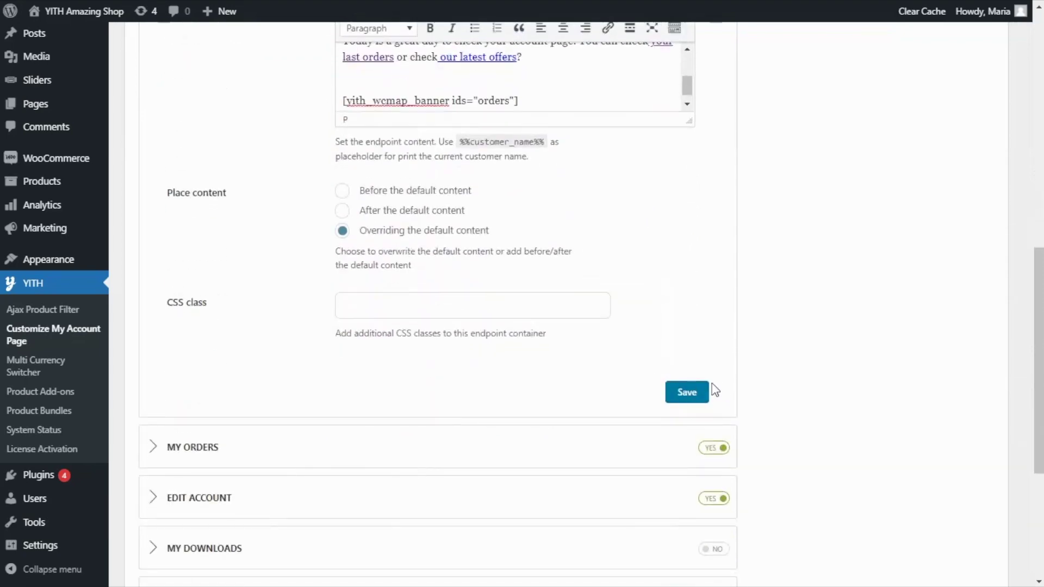
click(689, 392)
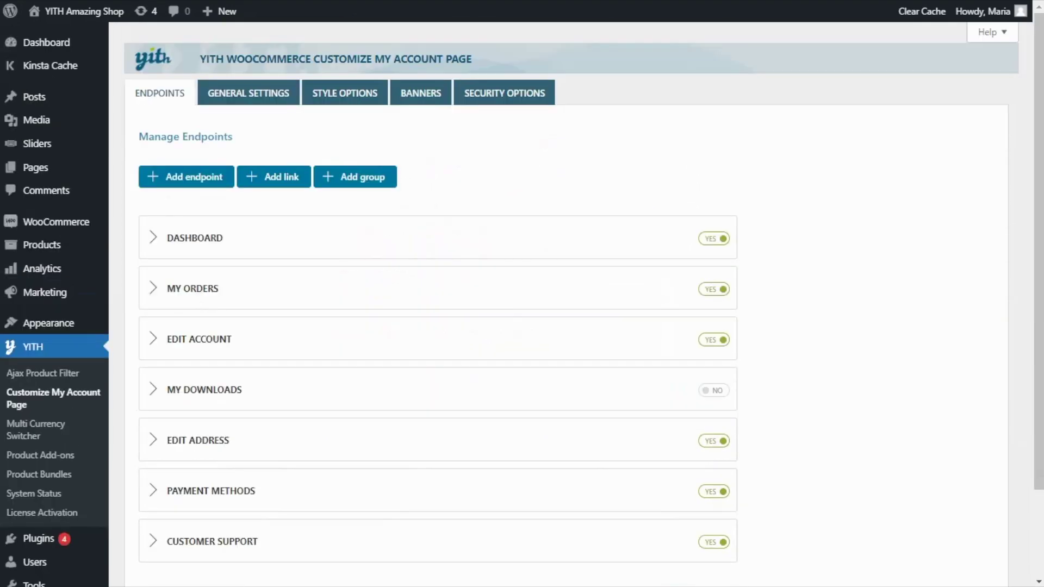
scroll(695, 391, down, 2)
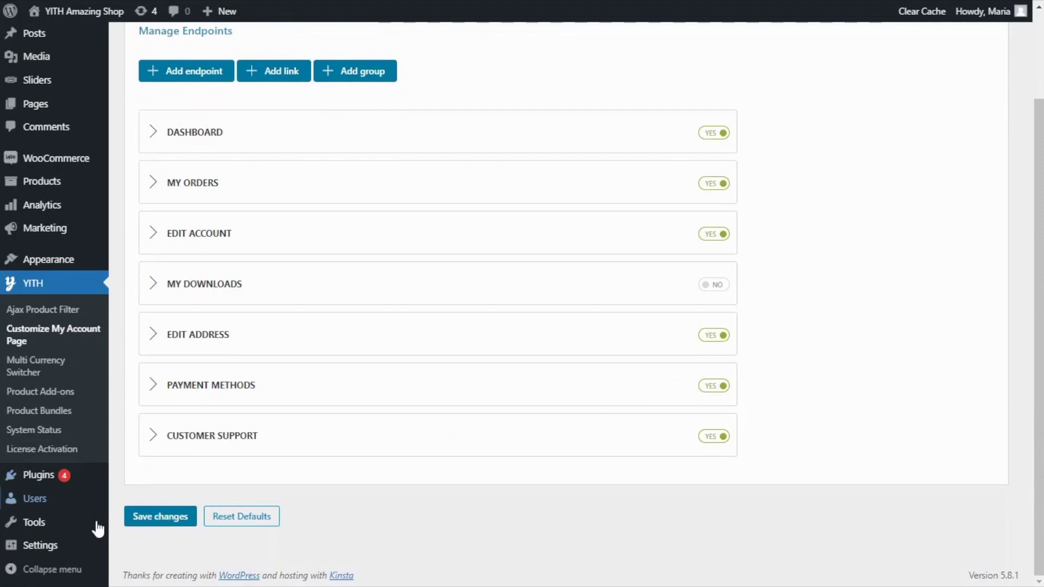
click(162, 519)
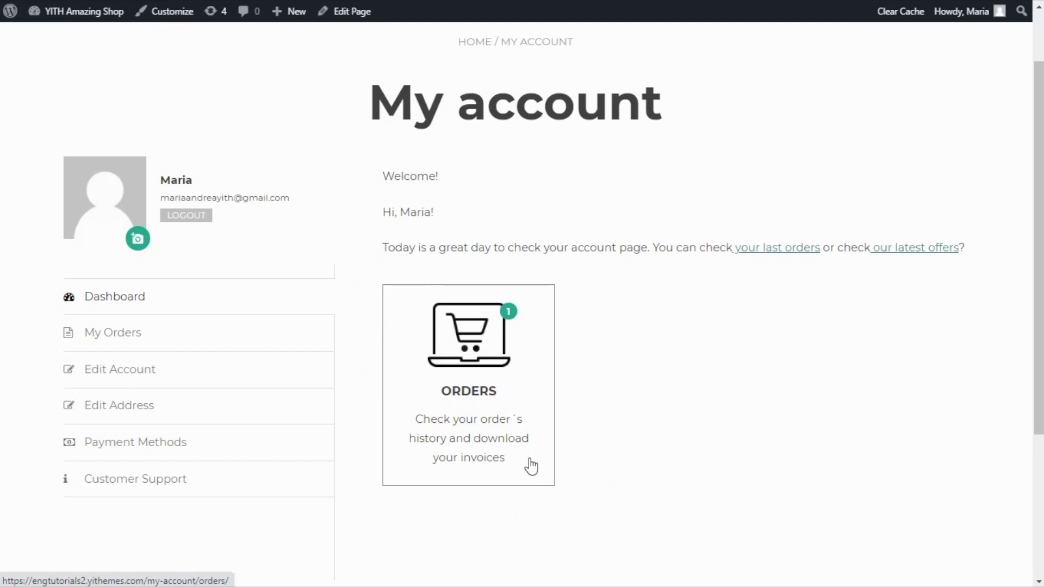
Step: Follow the dashboard's cart-icon Orders banner to the My Orders page listing the on-hold order
click(485, 377)
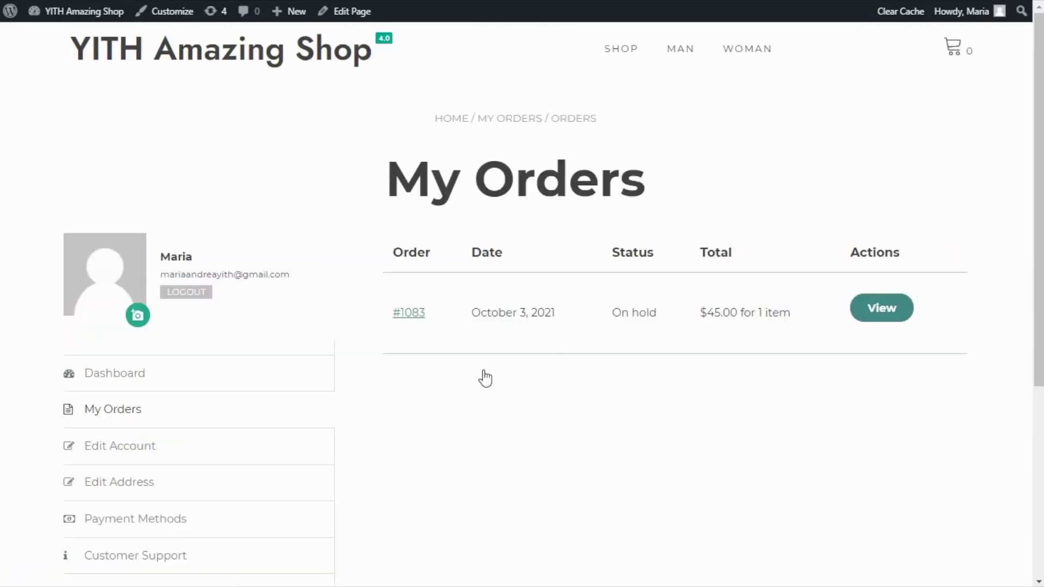